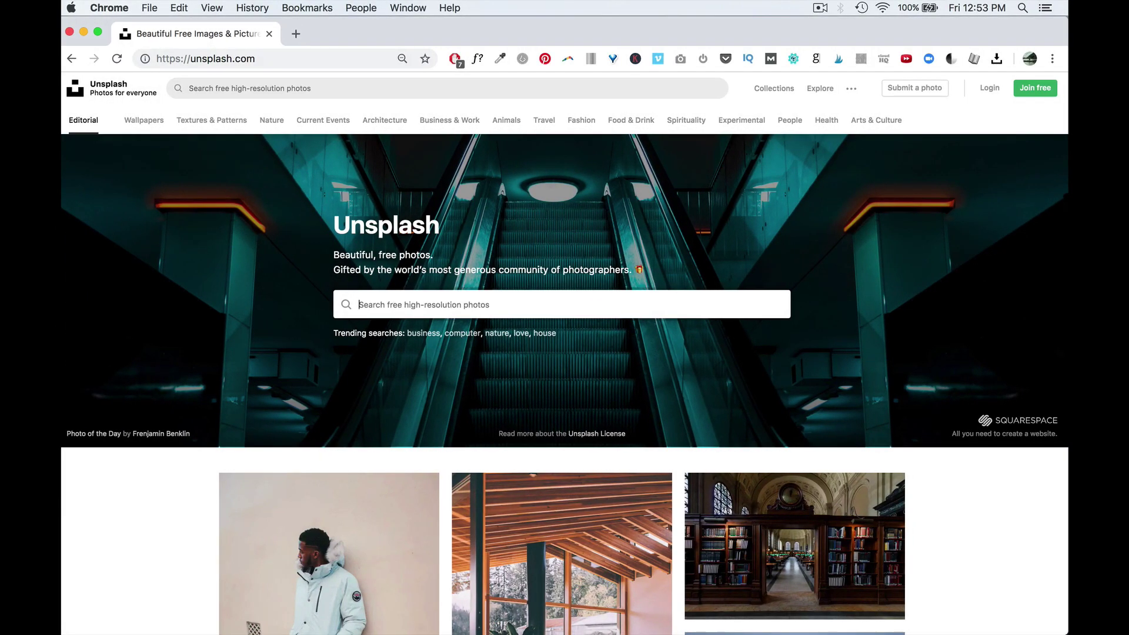
- Search Unsplash for 'portrait' and download the woman-beside-white-wall photo
type("PORTrait")
key("Return")
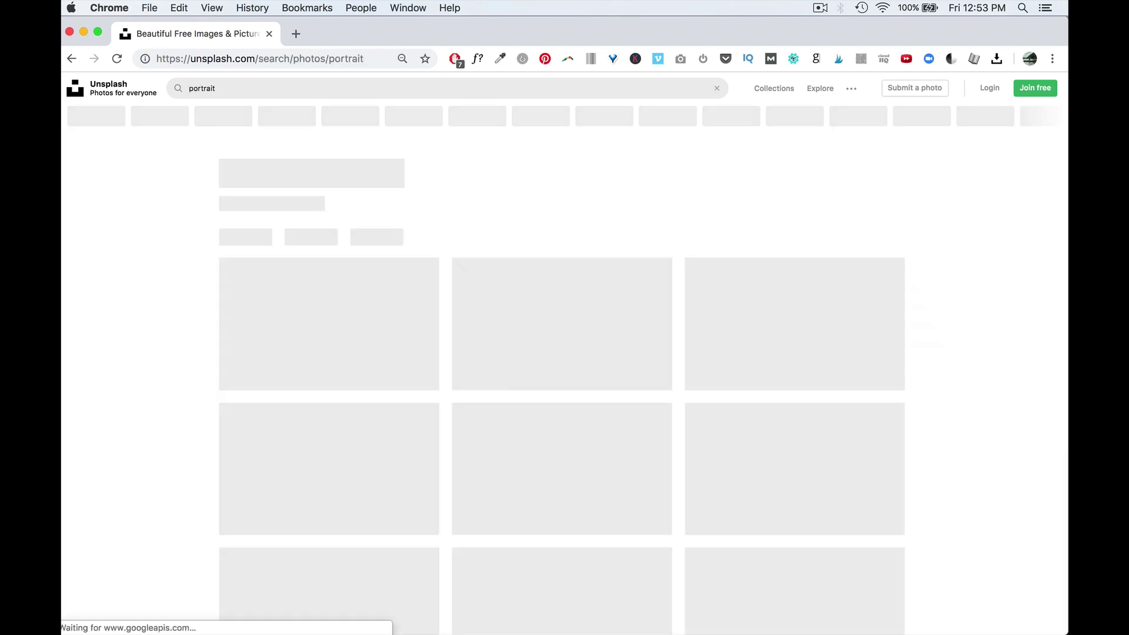
scroll(776, 314, "down", 8)
scroll(777, 315, "down", 10)
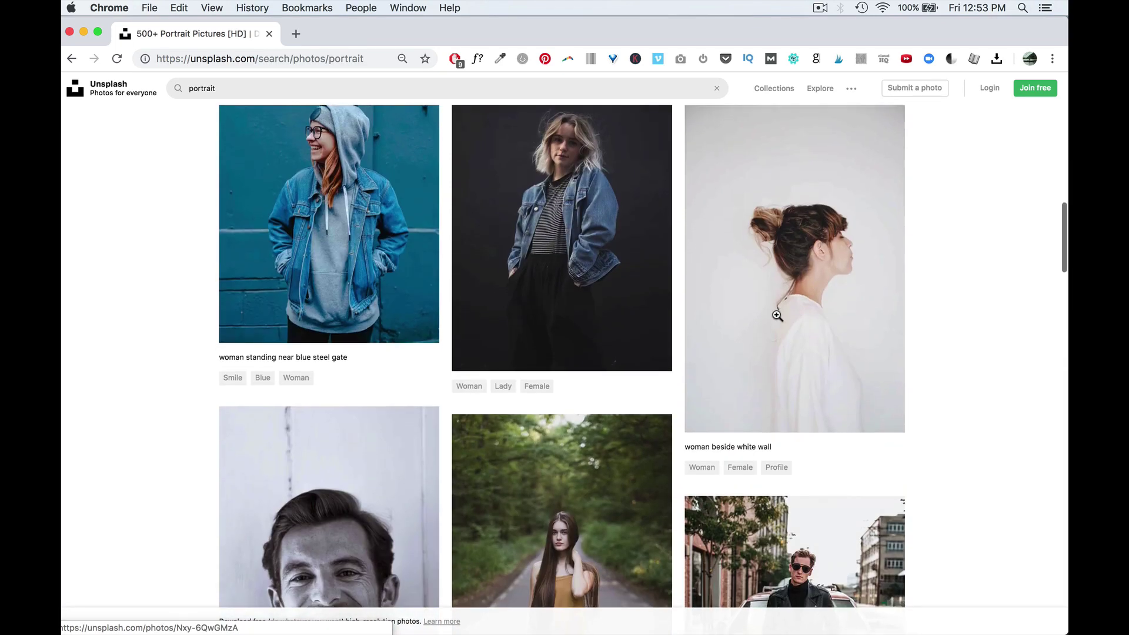
left_click(883, 413)
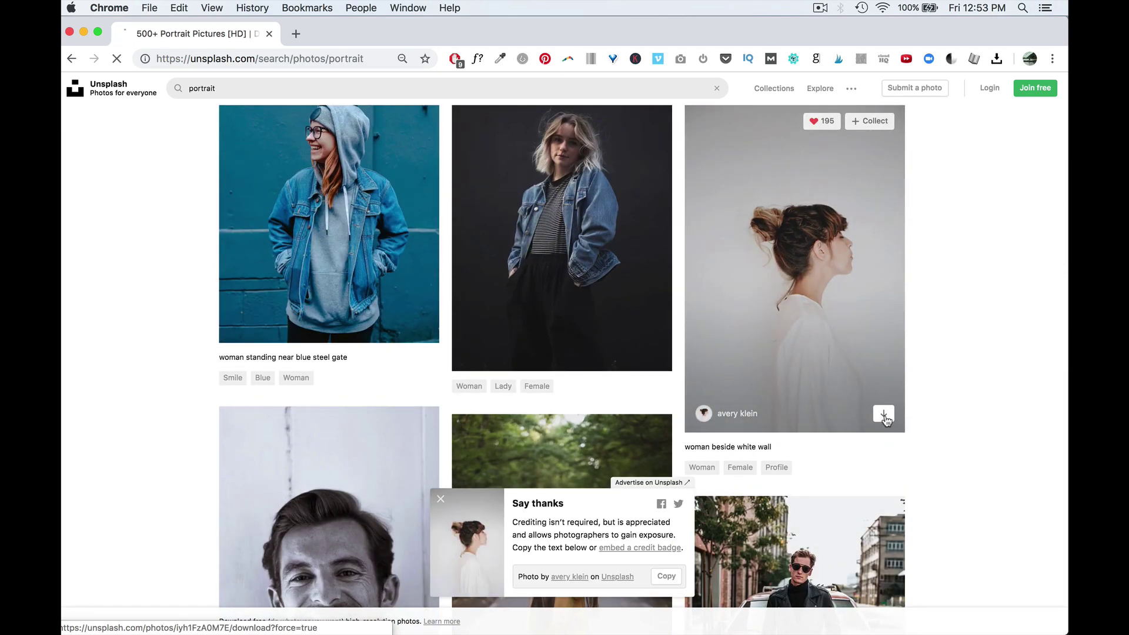
scroll(858, 223, "up", 5)
scroll(858, 223, "up", 3)
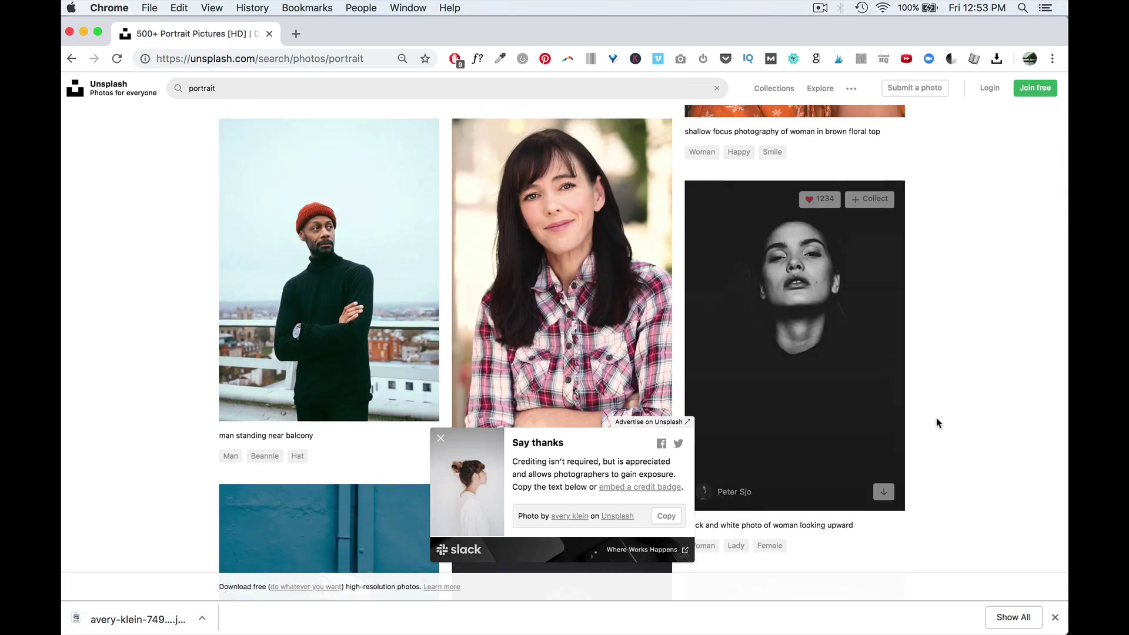
scroll(937, 424, "down", 5)
scroll(598, 335, "down", 10)
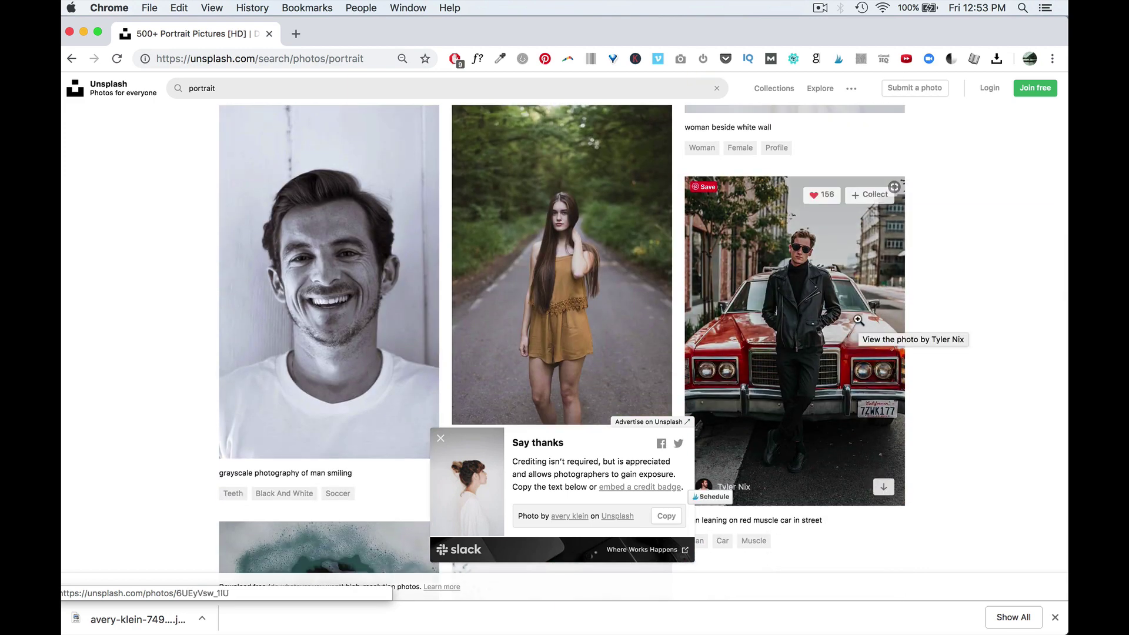
key("ctrl+Left")
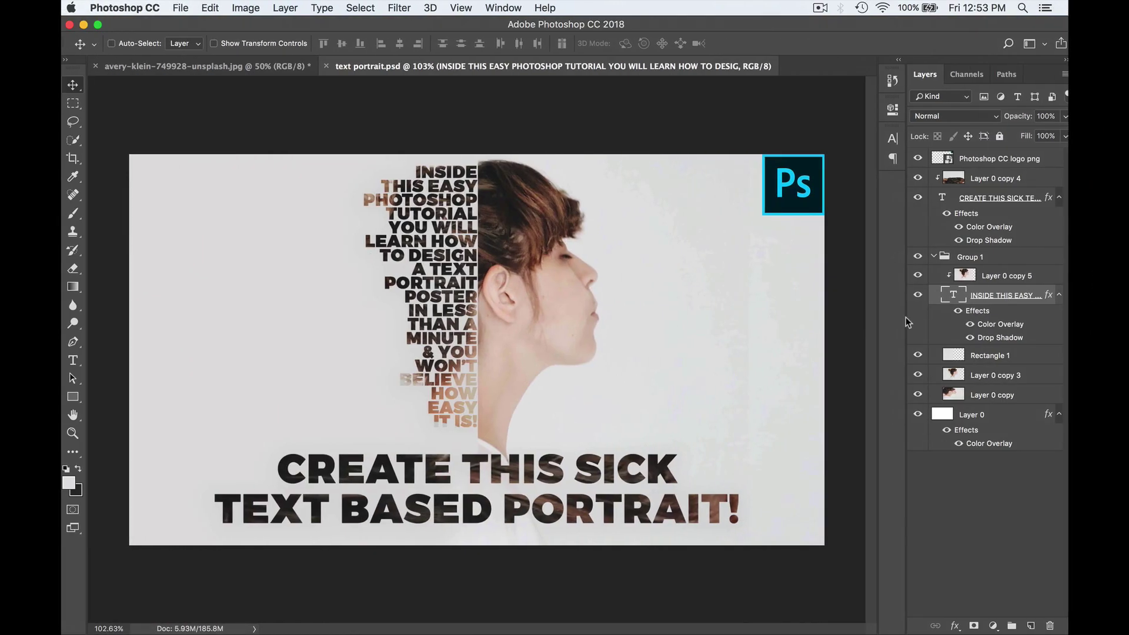
- Bring the blank portrait canvas document to the front in Photoshop
mouse_move(71, 205)
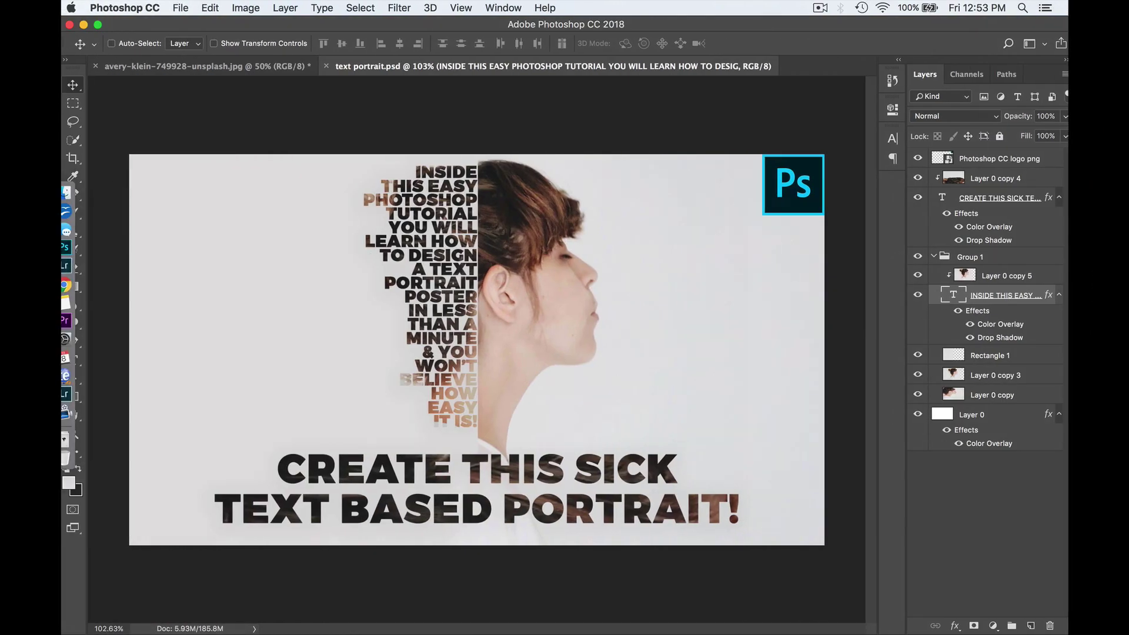
left_click(157, 65)
scroll(587, 222, "down", 3)
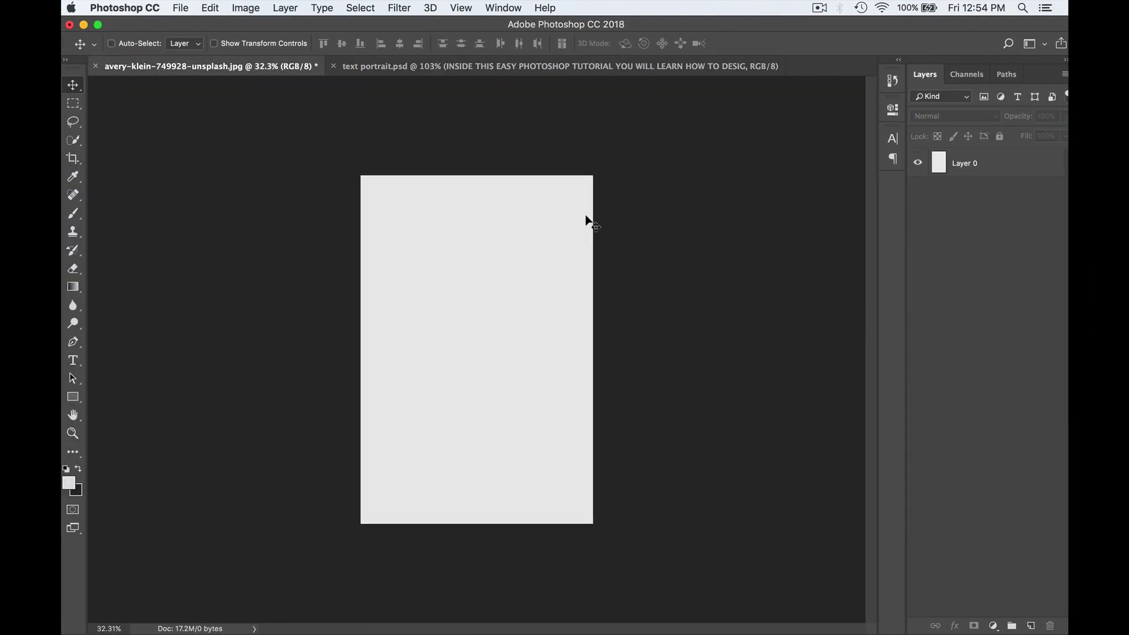
scroll(585, 220, "up", 2)
- Open a Finder window showing the Downloads folder with the downloaded photo
mouse_move(76, 227)
left_click(73, 184)
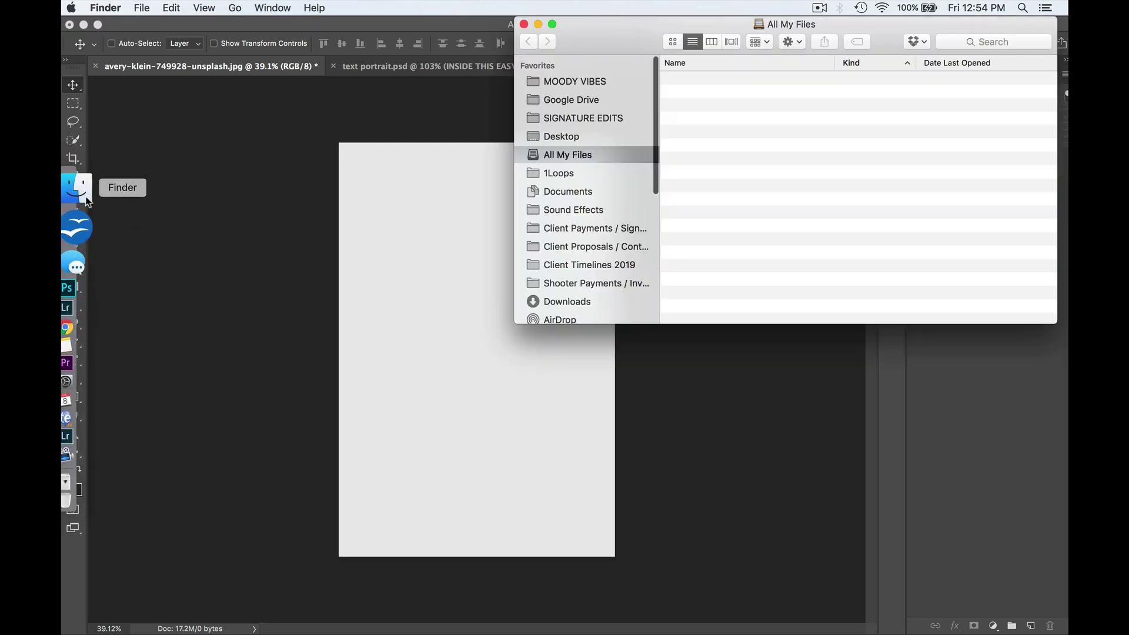
left_click(580, 303)
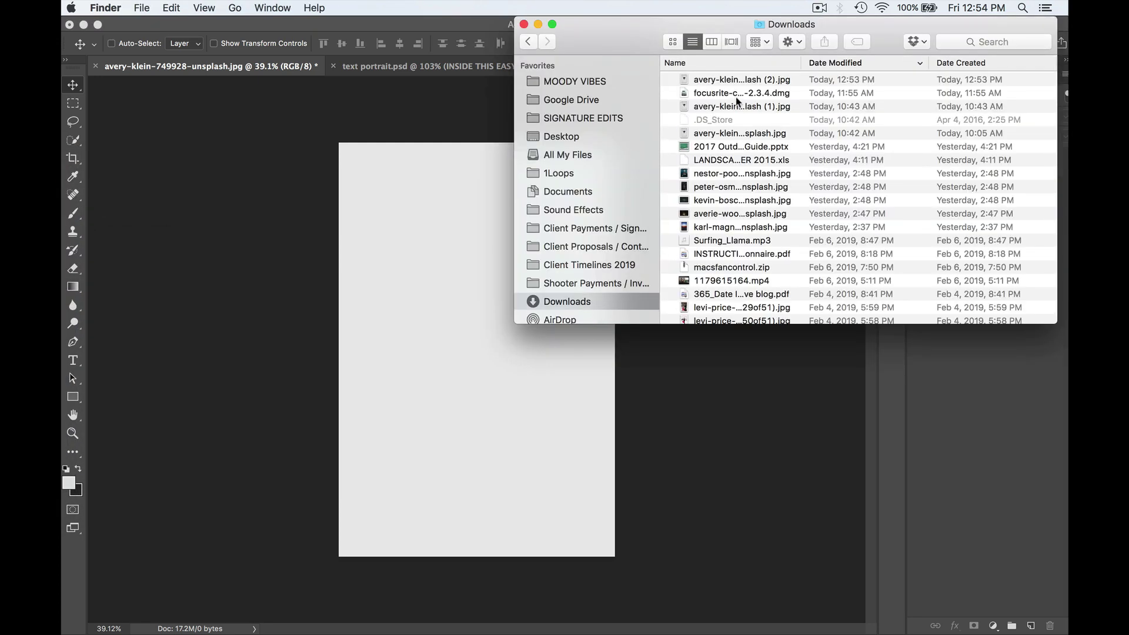
- Place the downloaded portrait JPG on the canvas, enlarge it to about 82% and frame the profile
left_click_drag(737, 104, 423, 262)
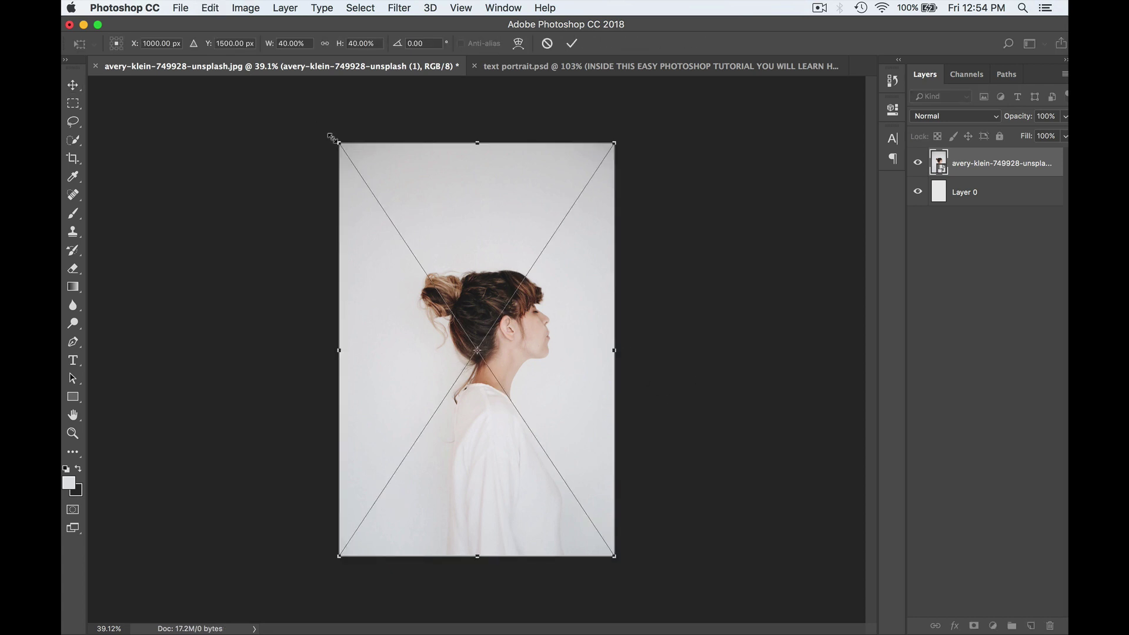
left_click_drag(333, 140, 94, 29)
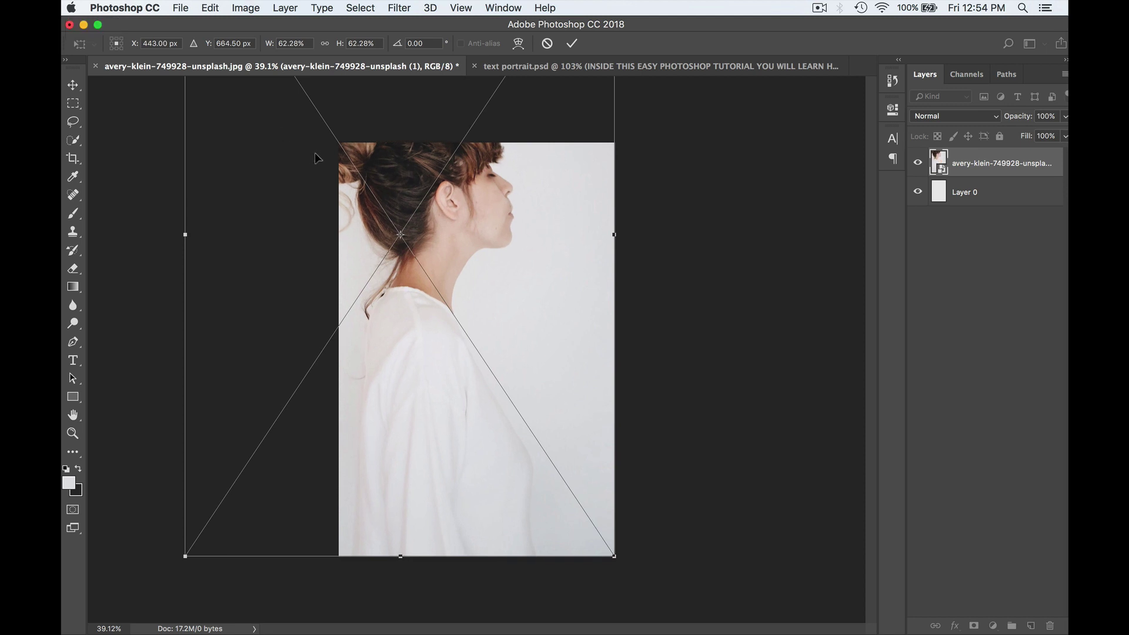
left_click_drag(328, 156, 377, 201)
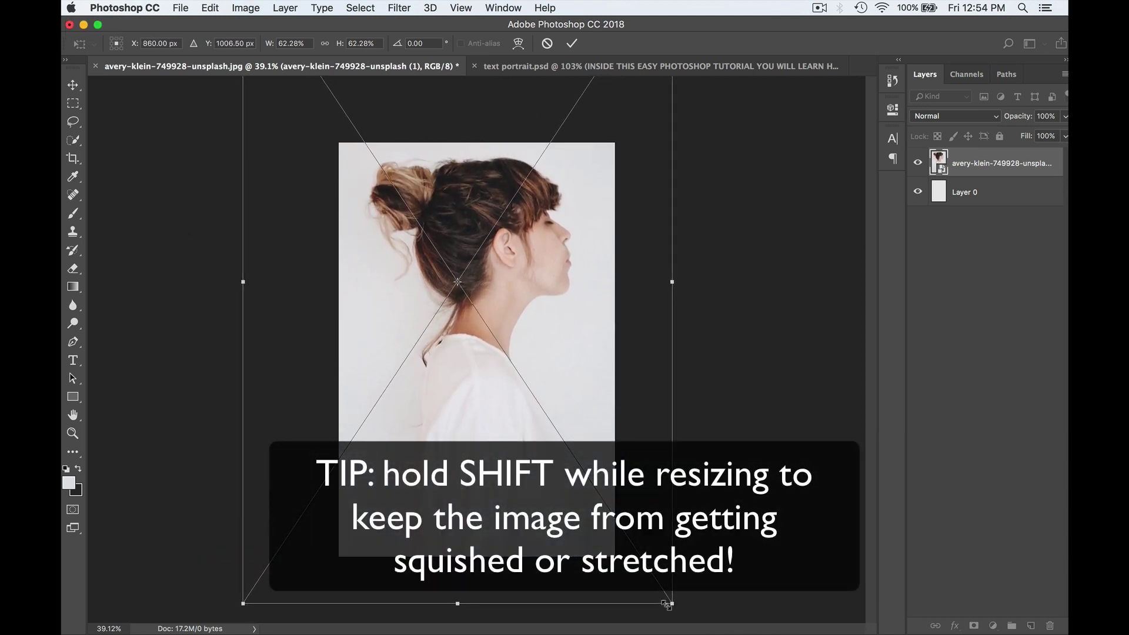
left_click_drag(668, 605, 806, 634)
left_click_drag(653, 318, 624, 255)
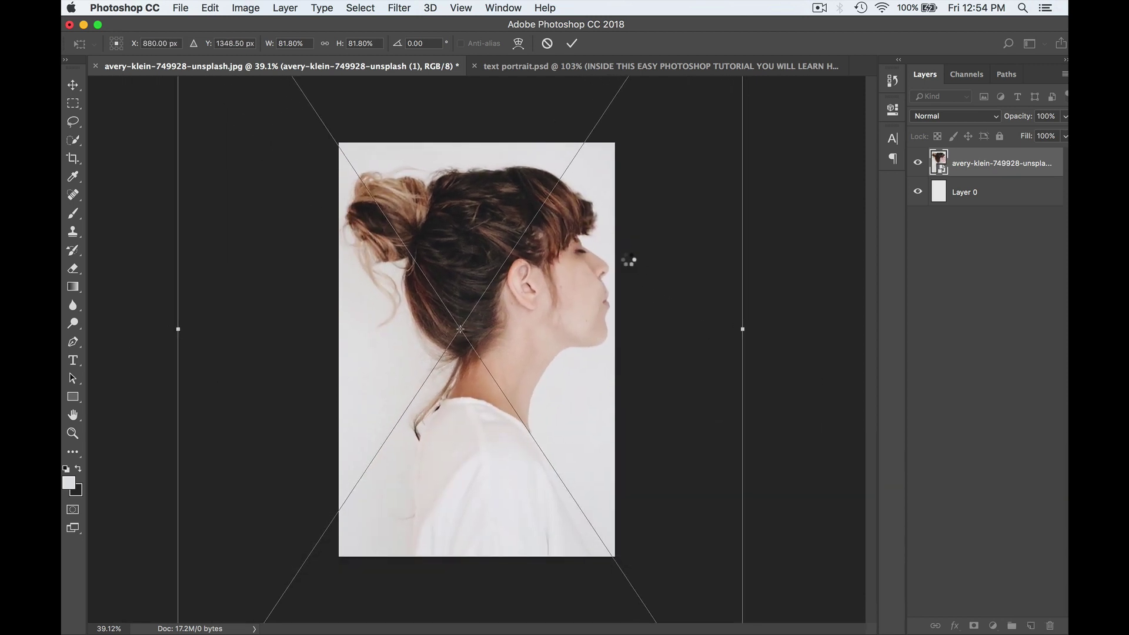
scroll(625, 257, "down", 5)
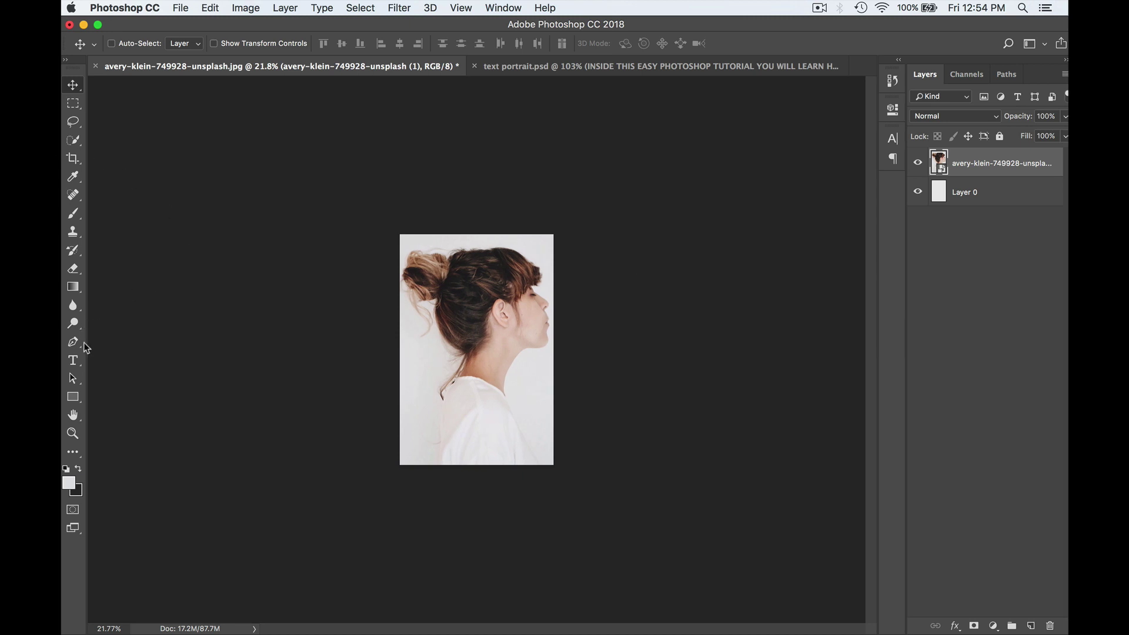
- Add a horizontal text layer of placeholder letters 'IUBSDIUBDSIUDS' on the photo
left_click(74, 361)
right_click(73, 362)
left_click(151, 360)
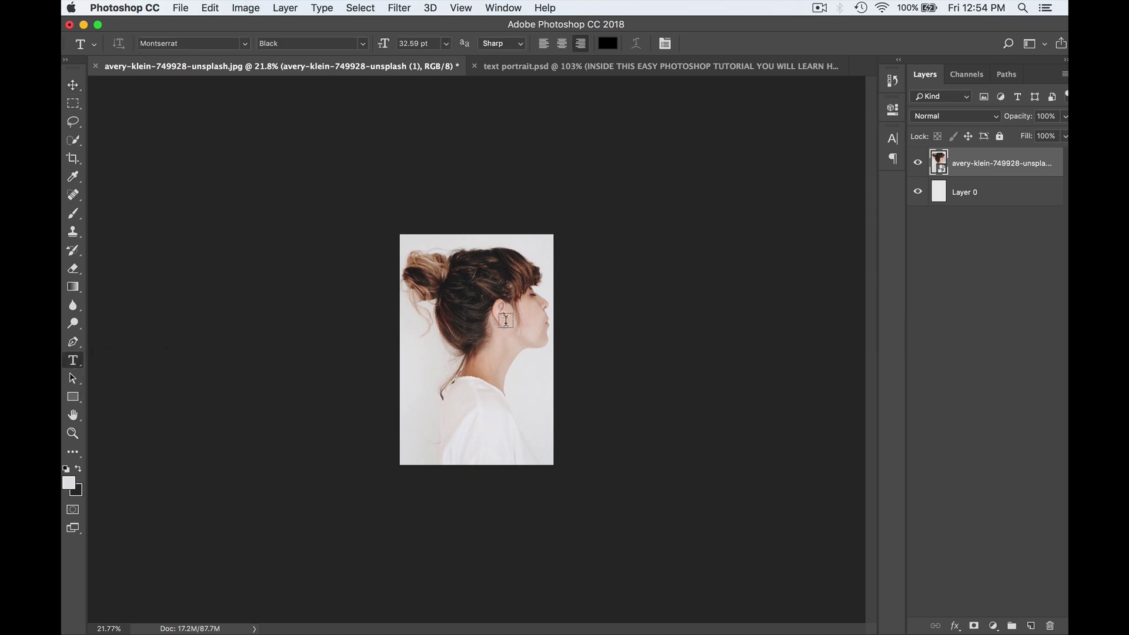
left_click(436, 288)
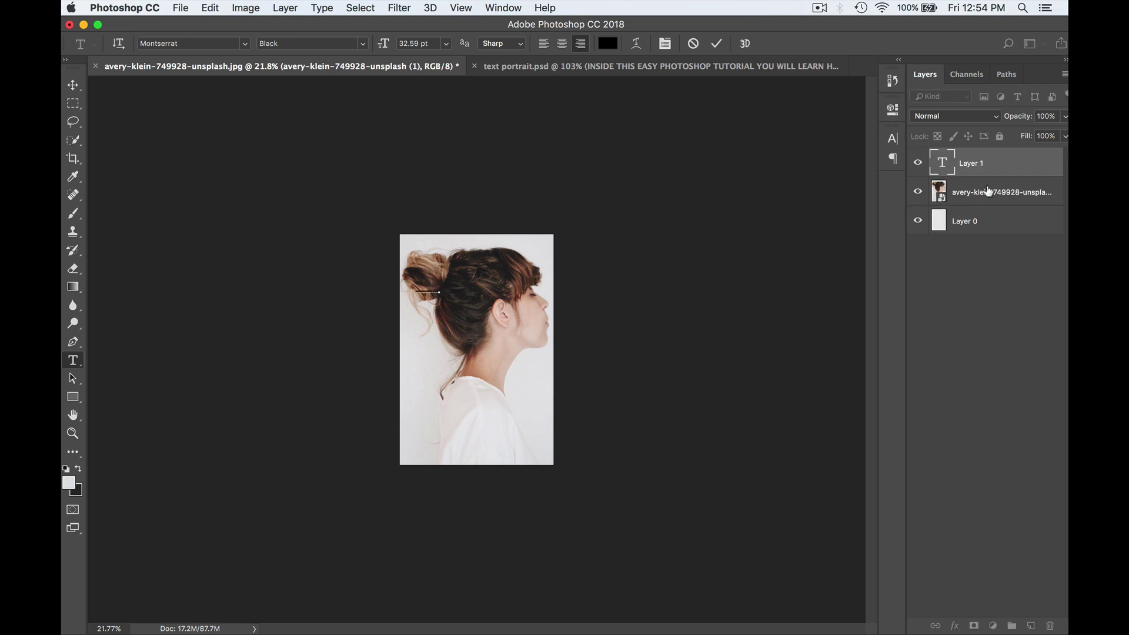
key("super+Return")
- Set the placeholder text's font style to Montserrat Black in the Character panel
left_click(892, 140)
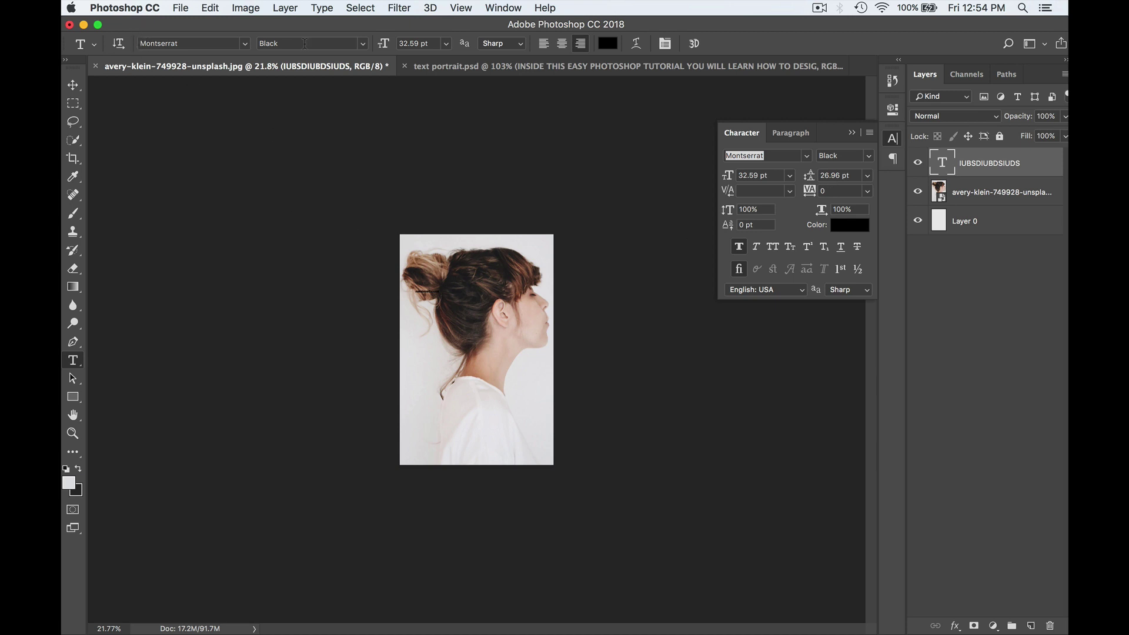
left_click(860, 157)
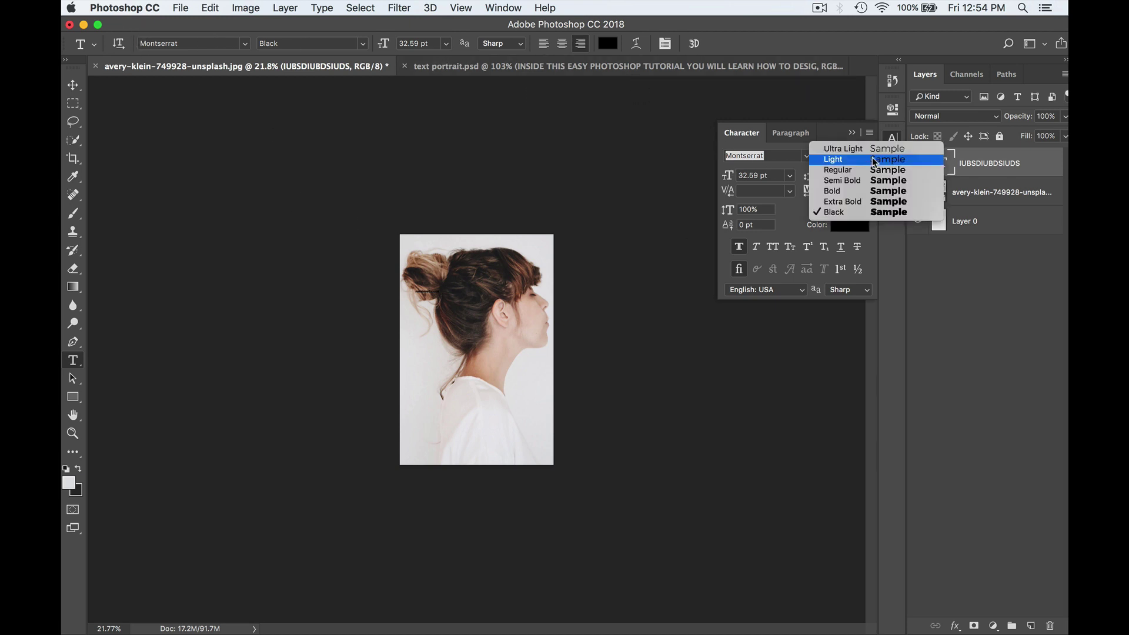
left_click(858, 216)
double_click(941, 158)
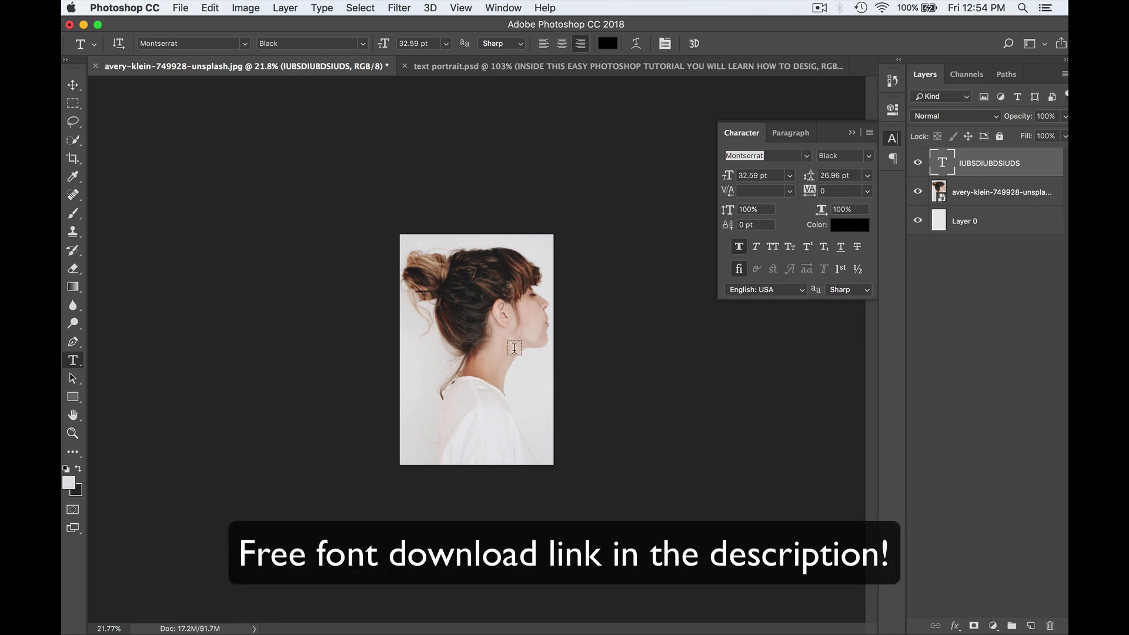
key("super+t")
- Scale the text up about tenfold and move it to the photo's top edge
left_click_drag(440, 292, 612, 378)
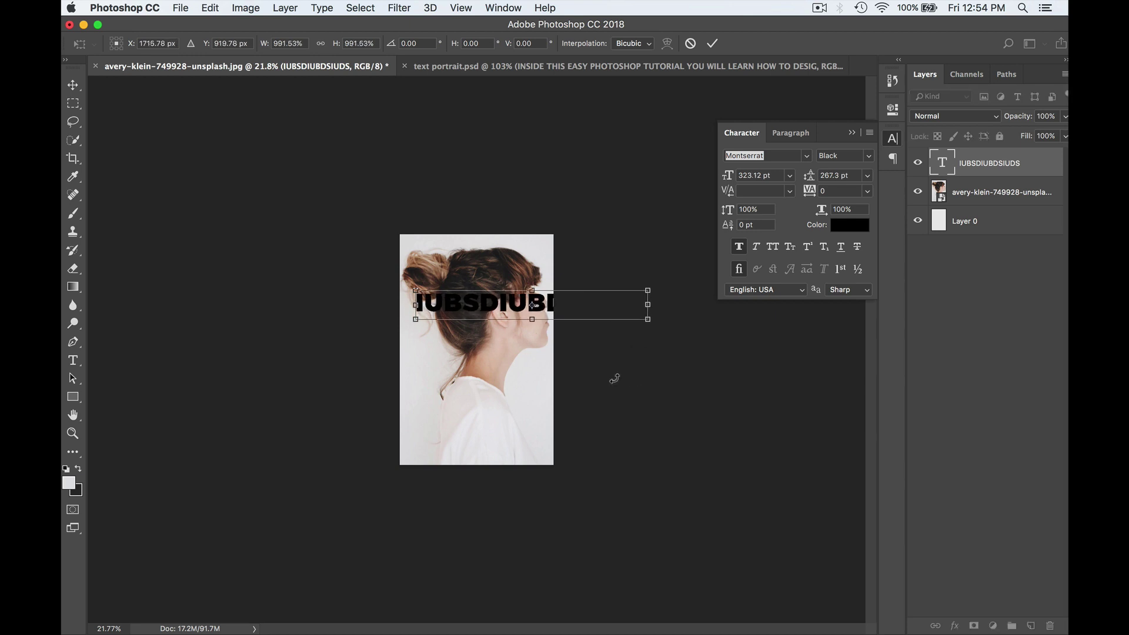
left_click_drag(491, 300, 481, 244)
key("Return")
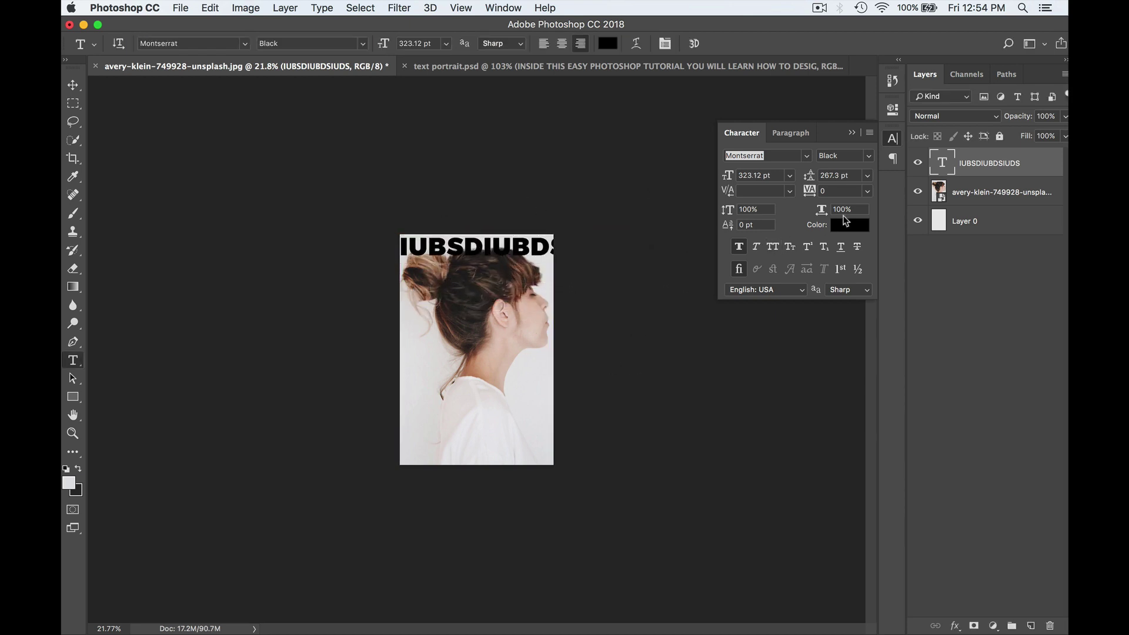
- Set the text tracking to -30 and the leading to 2400 pt
left_click(833, 192)
type("-30")
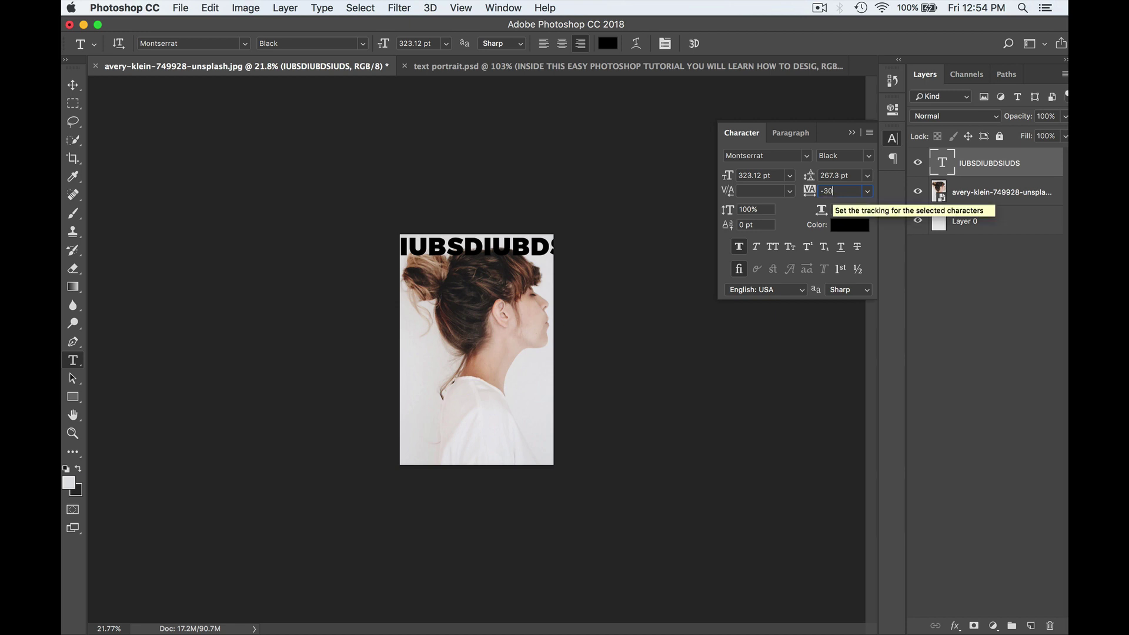
key("Return")
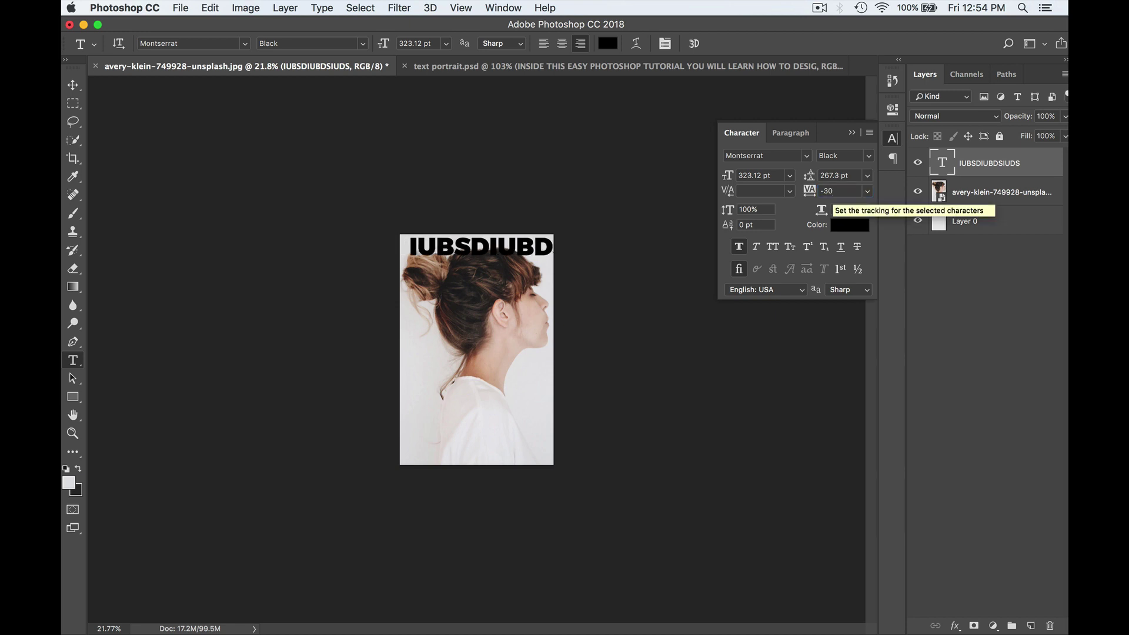
left_click(830, 175)
type("2400")
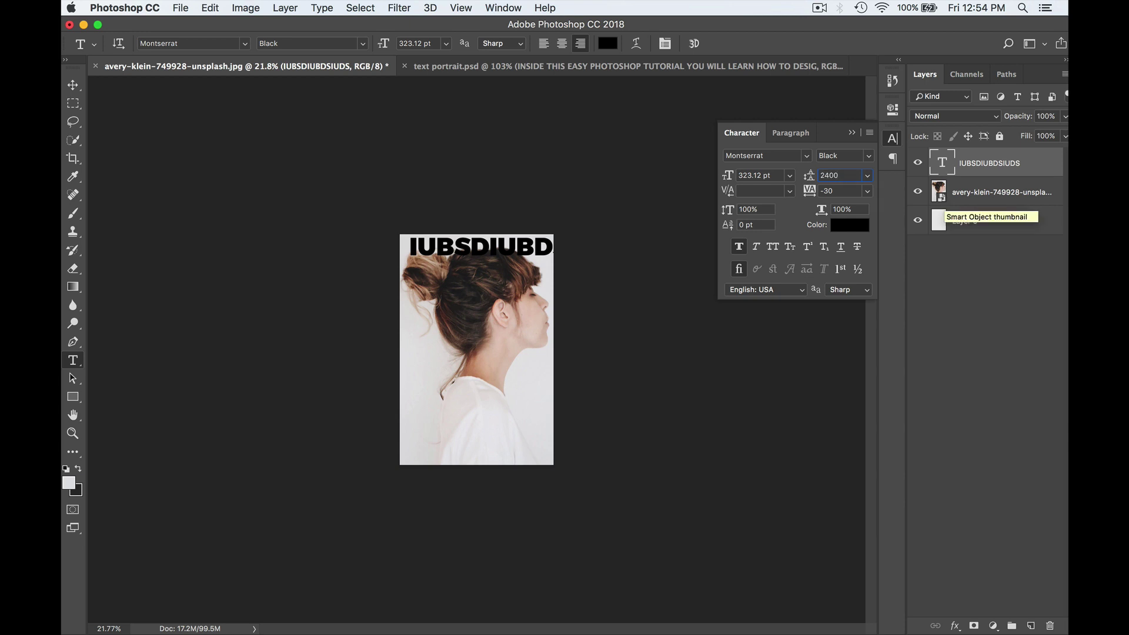
type("v")
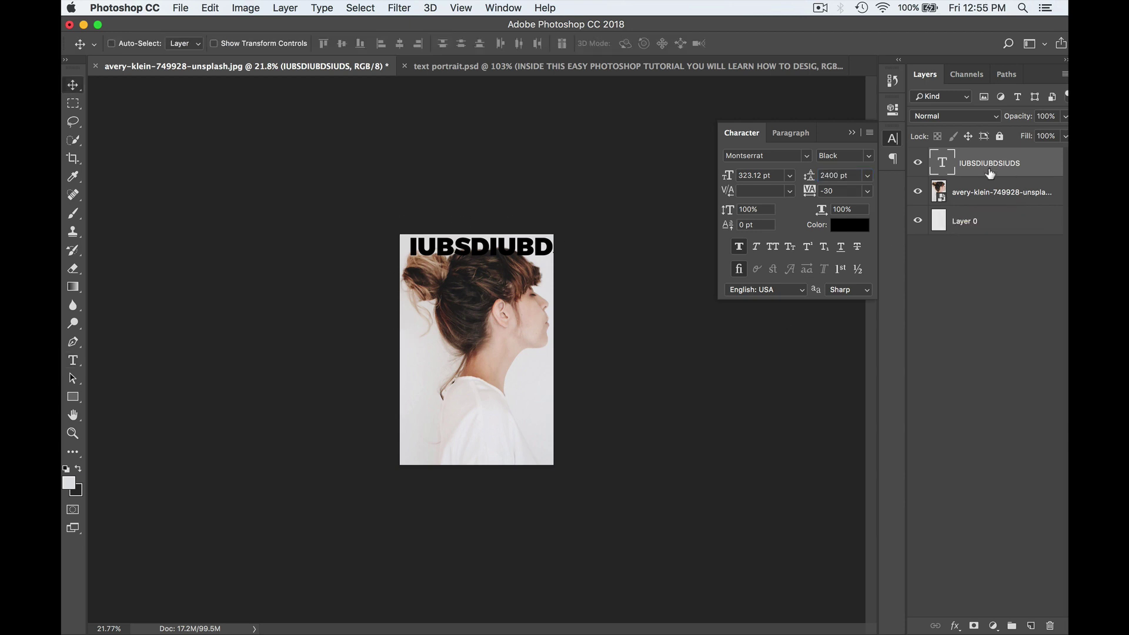
- Copy the 'INSIDE THIS EASY PHOTOSHOP TUTORIAL' paragraph from text portrait.psd
left_click(468, 67)
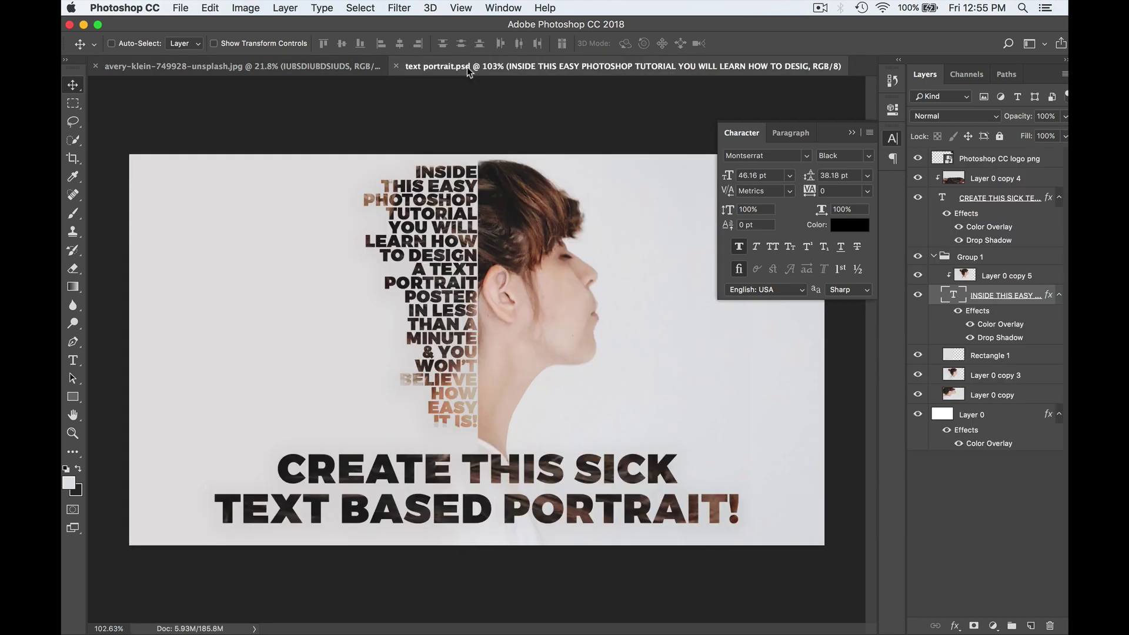
left_click(942, 196)
double_click(941, 196)
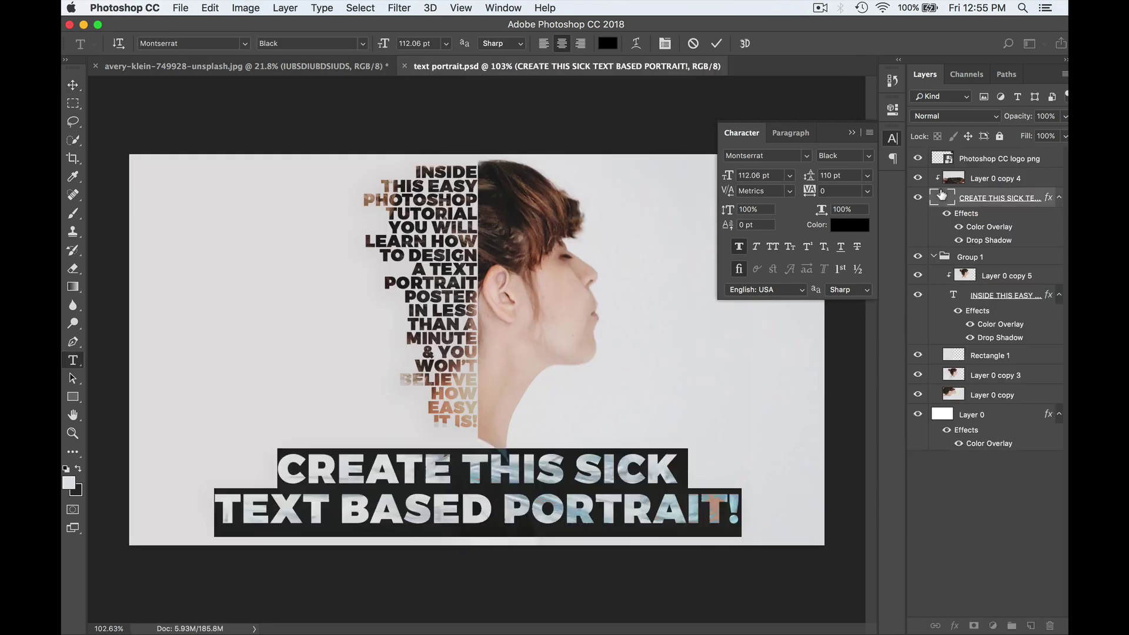
double_click(946, 296)
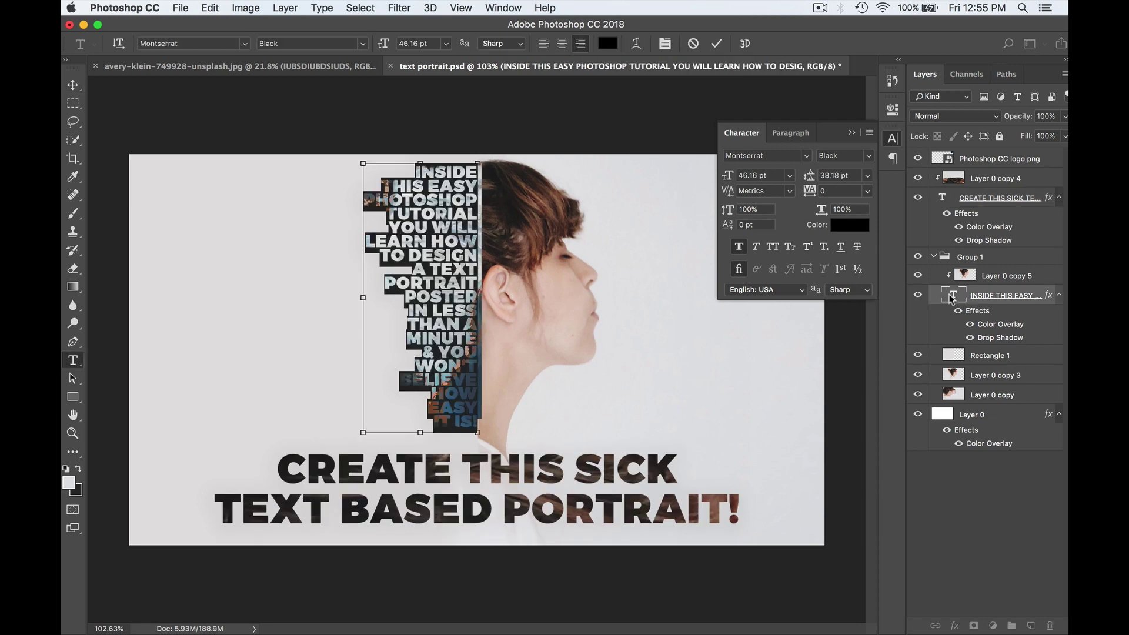
- Replace the portrait's placeholder text with the copied paragraph
left_click(273, 66)
double_click(942, 154)
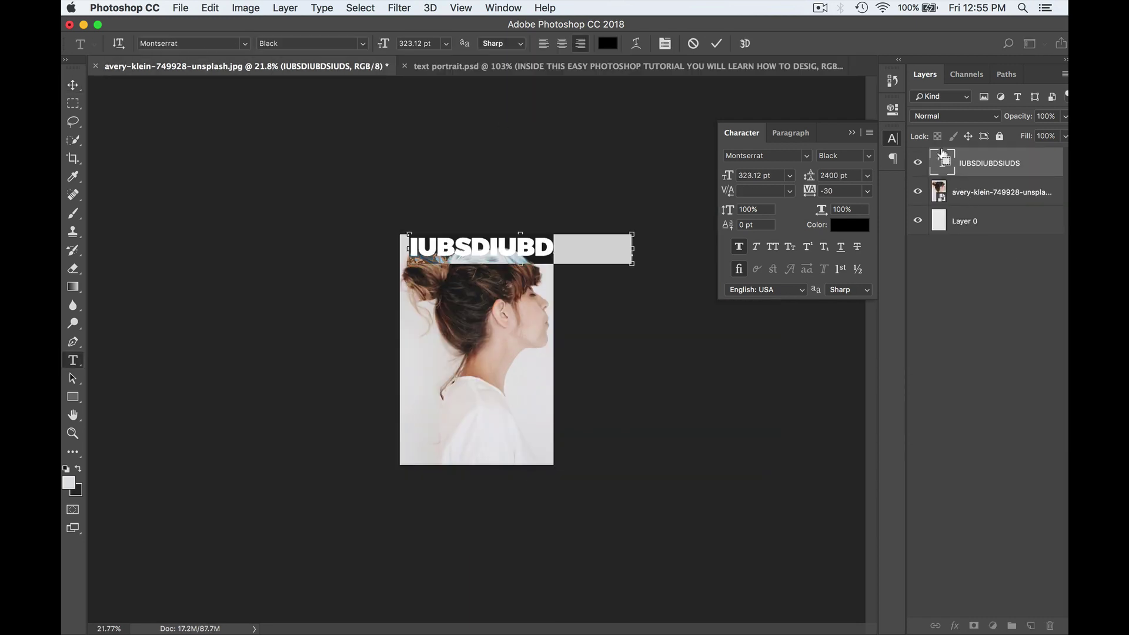
key("super+v")
- Scale the pasted text block down to about 30% and position it over the woman's hair
key("super+Return")
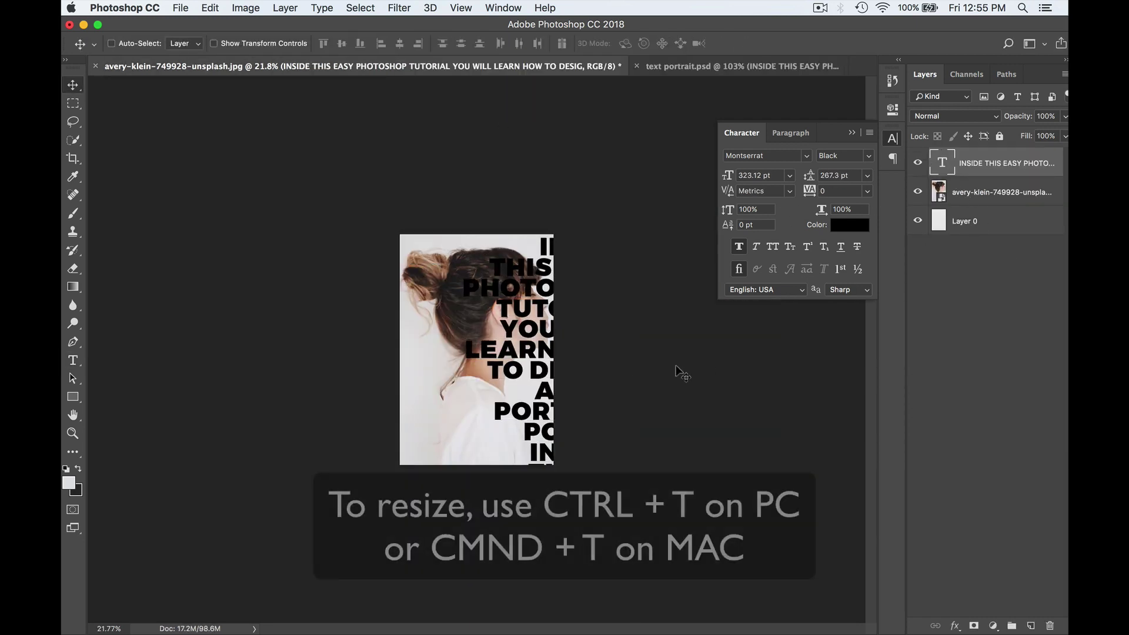
key("super+minus")
key("super+t")
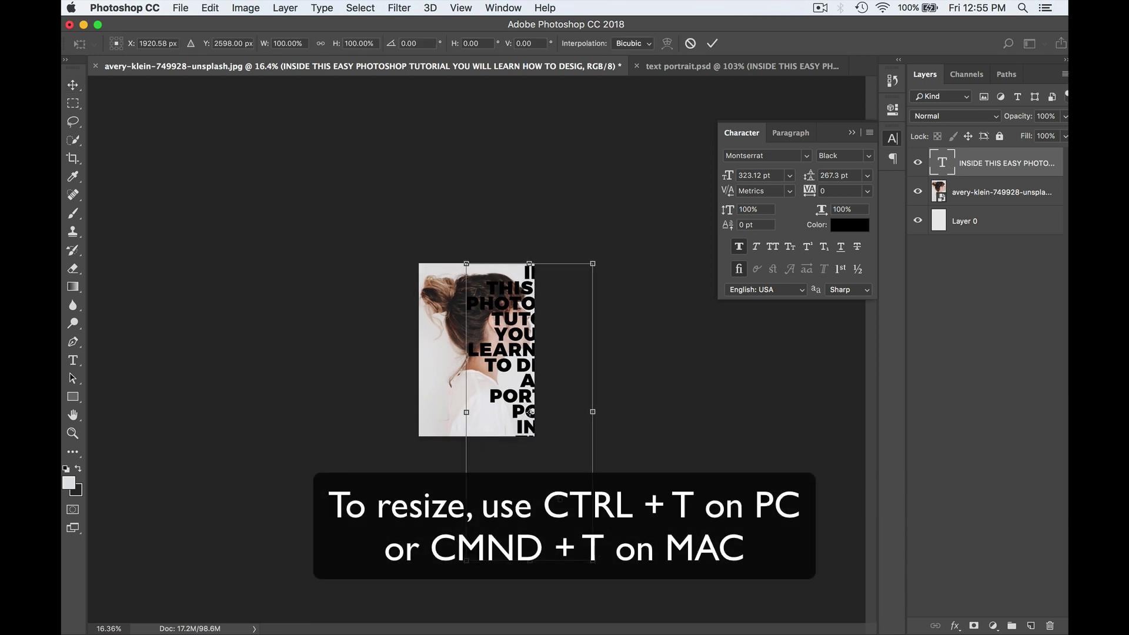
left_click_drag(593, 563, 563, 385)
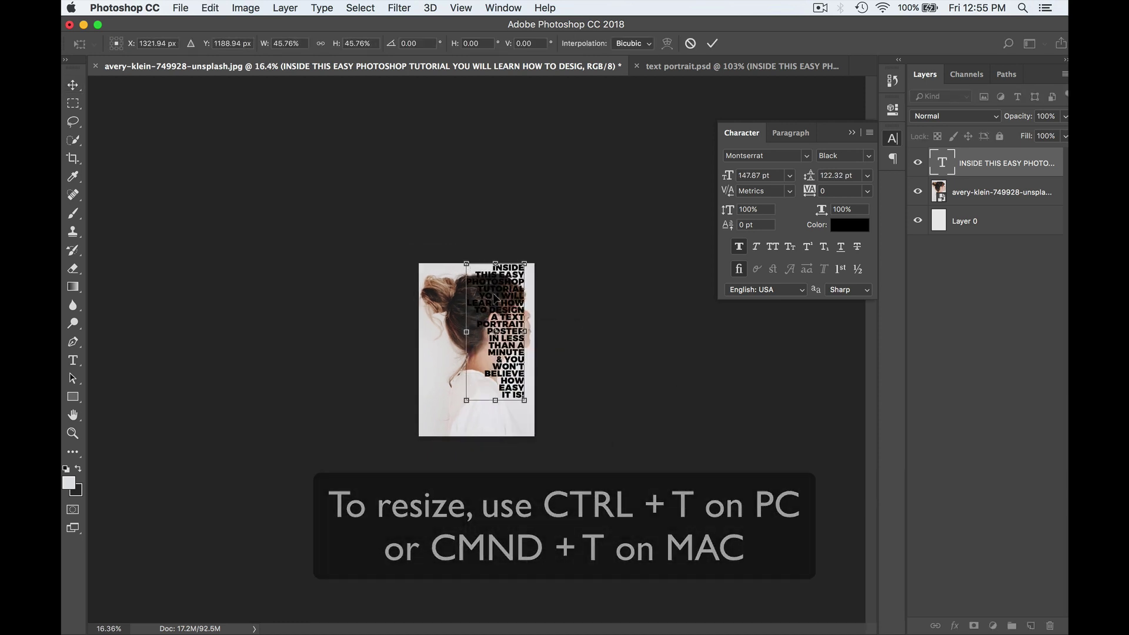
left_click_drag(495, 296, 461, 306)
left_click_drag(489, 409, 461, 339)
key("Return")
scroll(461, 338, "up", 5)
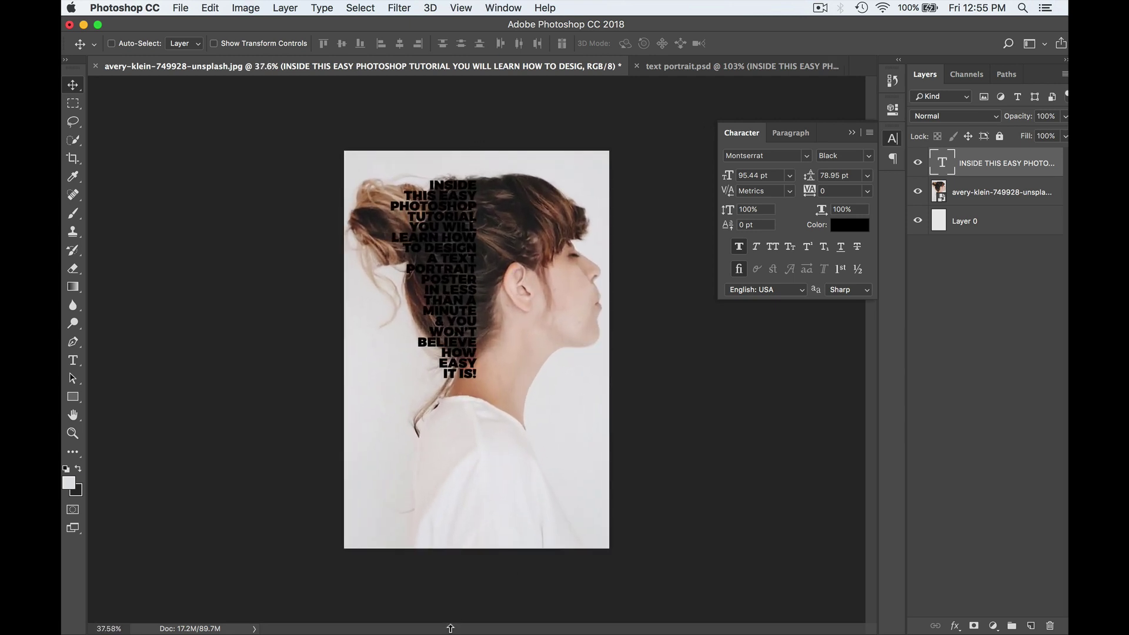
- Add a vertical guide at 50% down the canvas centre
left_click(472, 5)
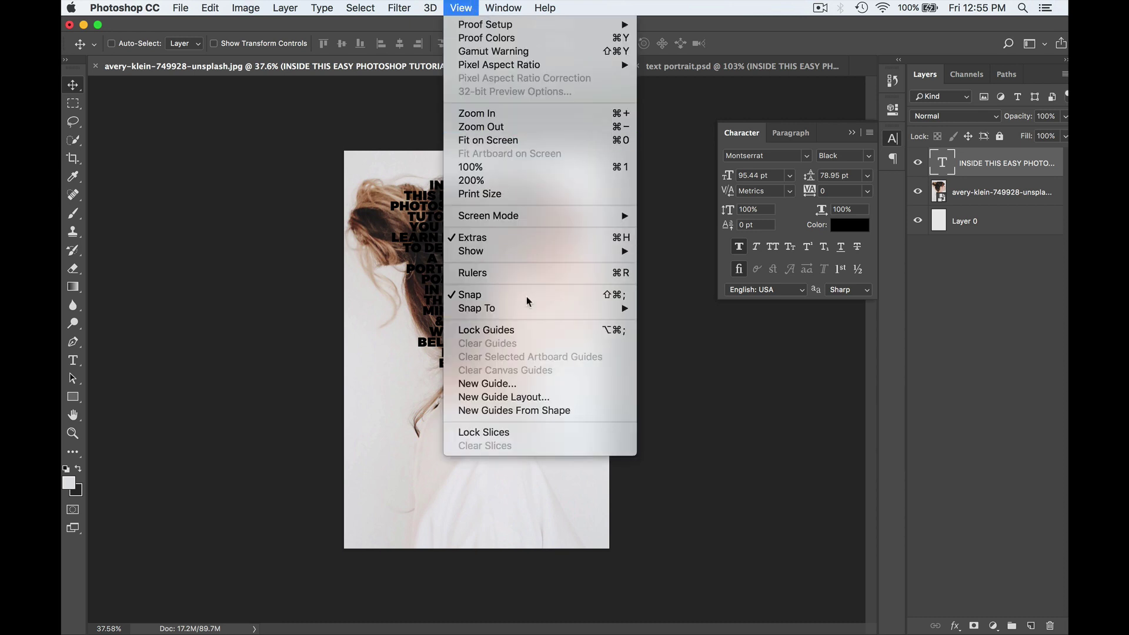
left_click(524, 383)
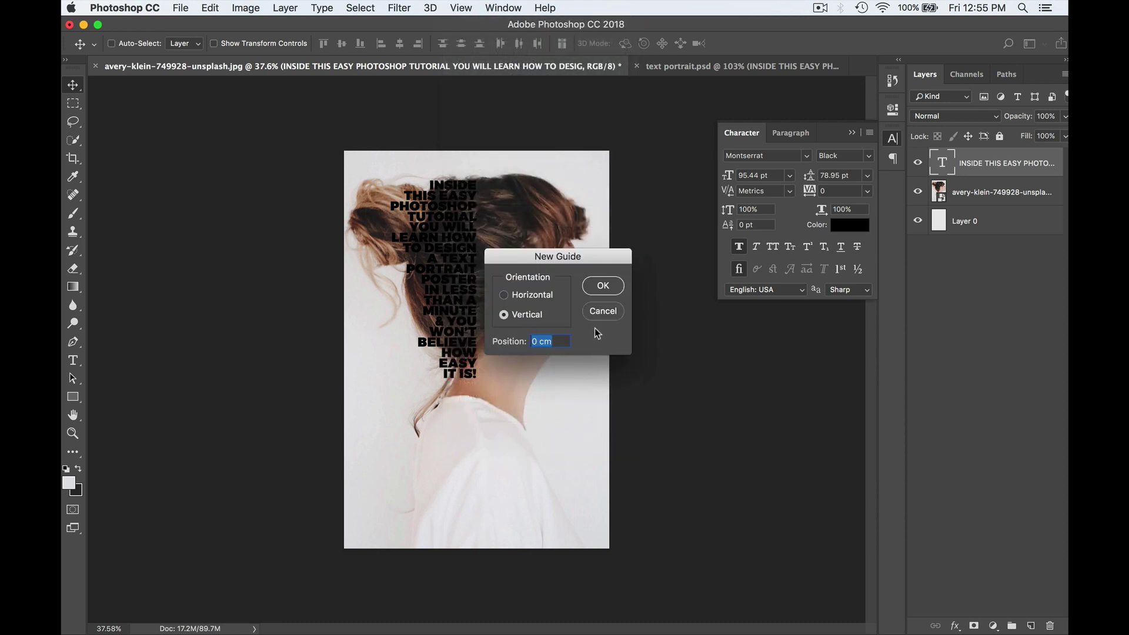
type("50%")
left_click(603, 286)
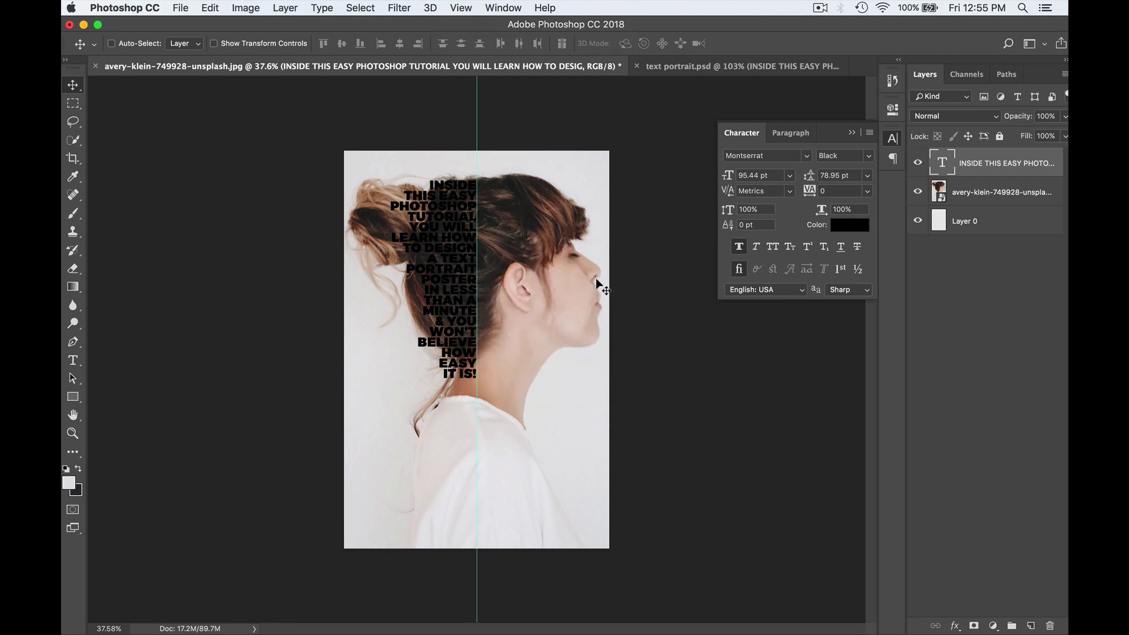
- Nudge the text block left so its right edge meets the guide
scroll(556, 306, "up", 5)
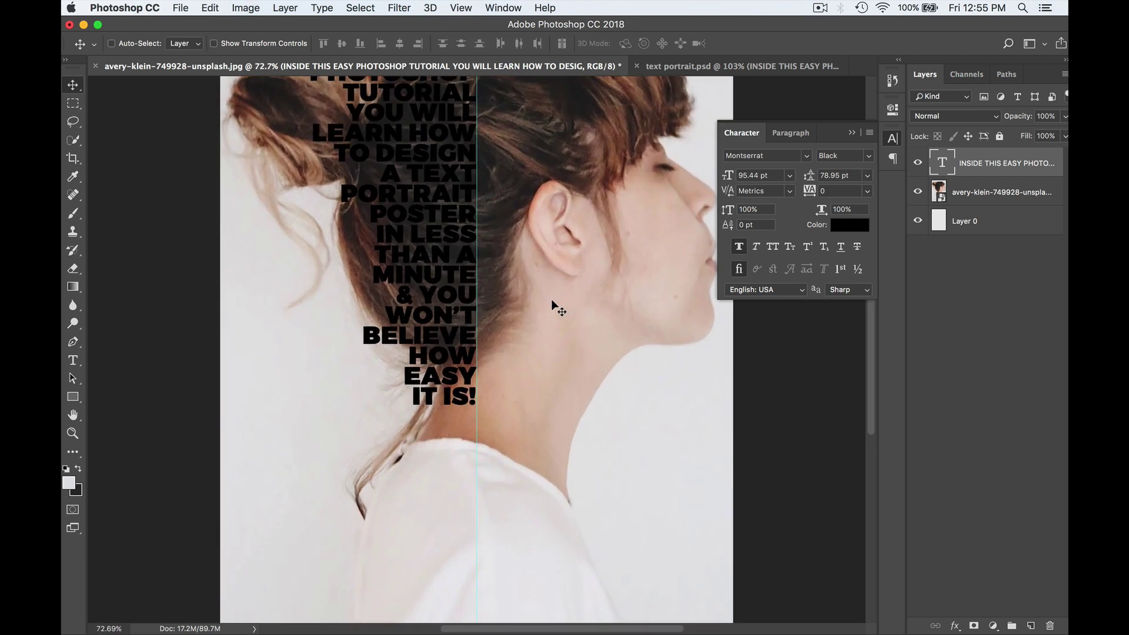
key("Left")
key("Left")
key("Left")
scroll(556, 306, "down", 5)
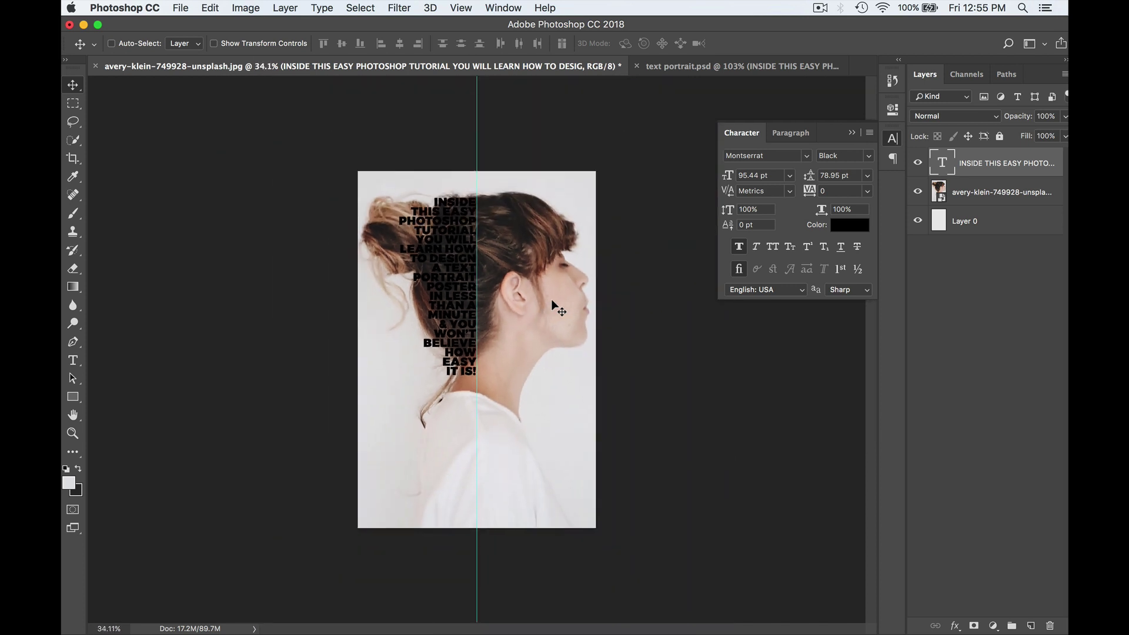
- Draw a rectangle over the left half filled with light grey sampled from the photo's background
left_click(73, 398)
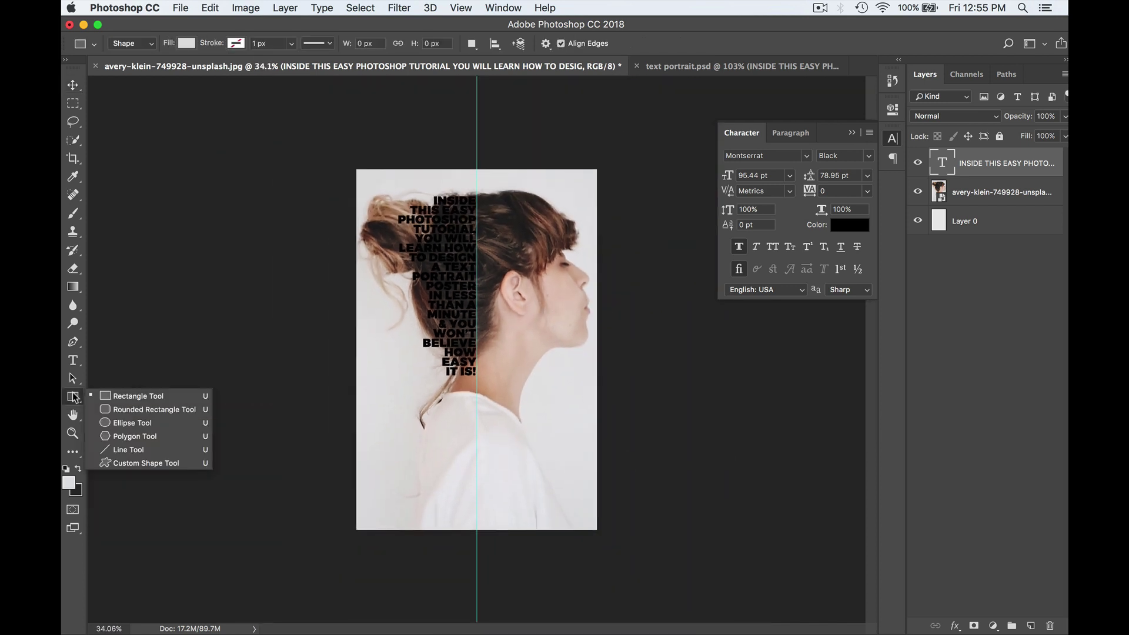
left_click(141, 393)
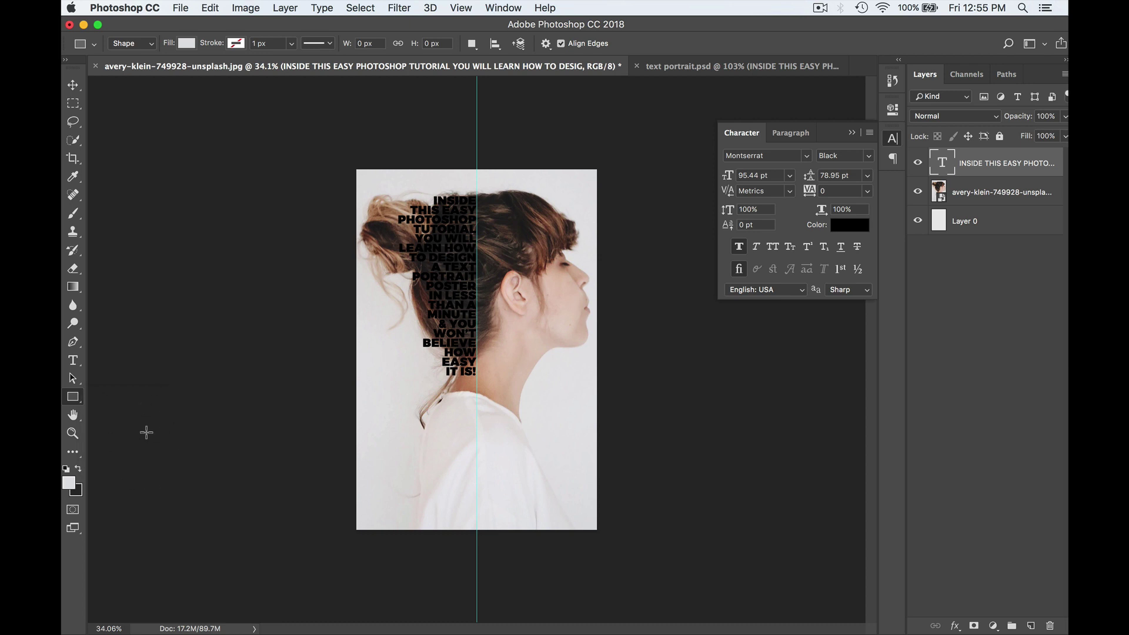
left_click(69, 483)
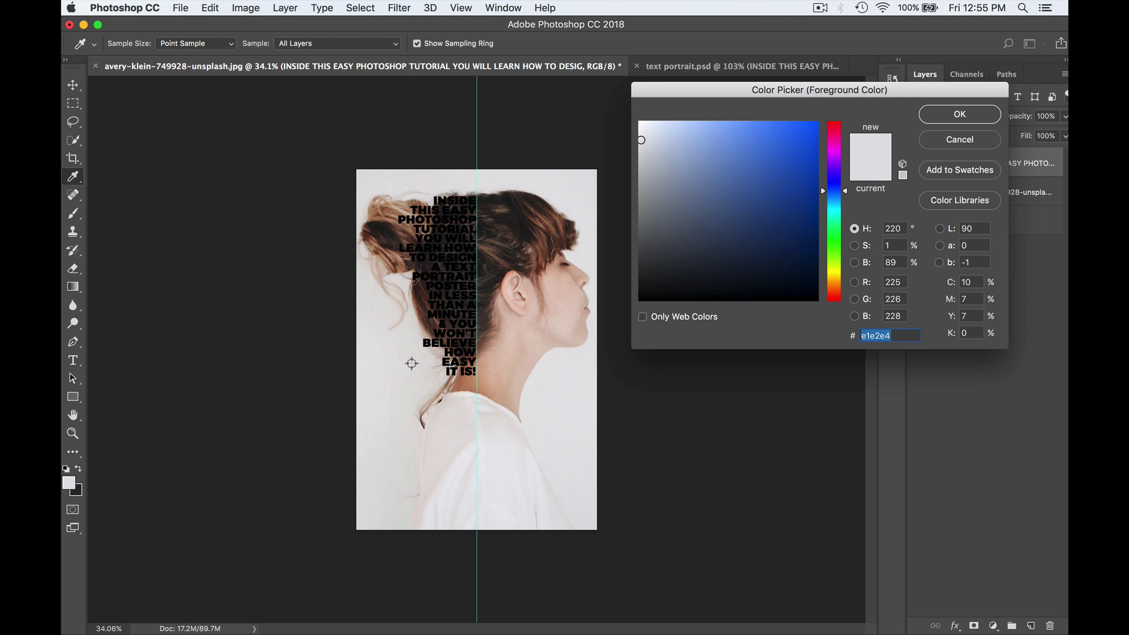
left_click(390, 356)
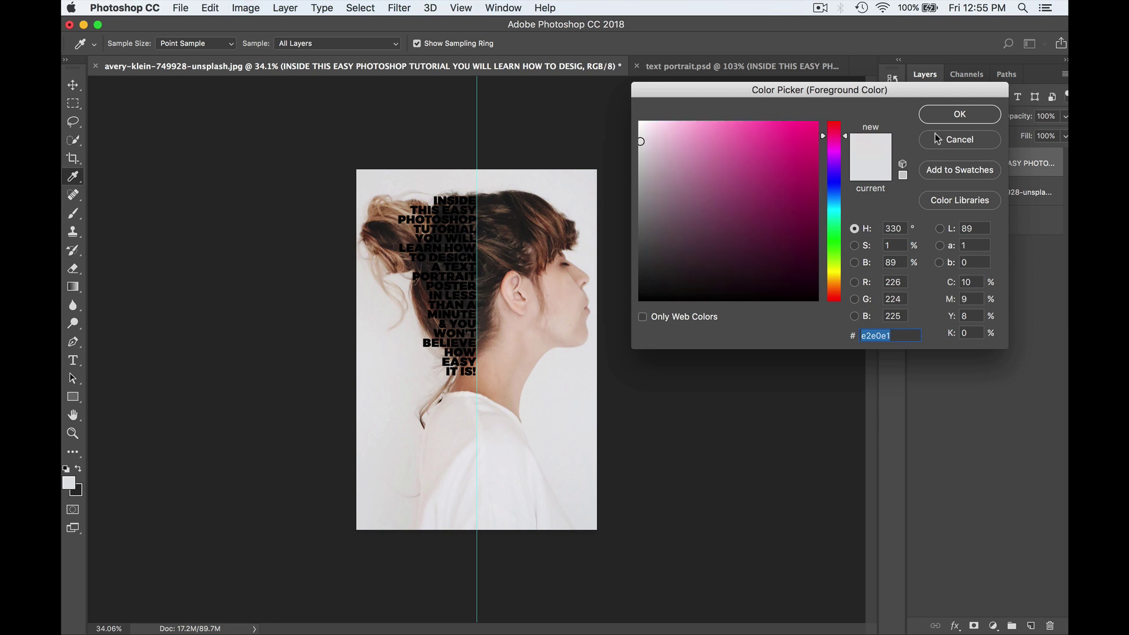
left_click(957, 117)
key("u")
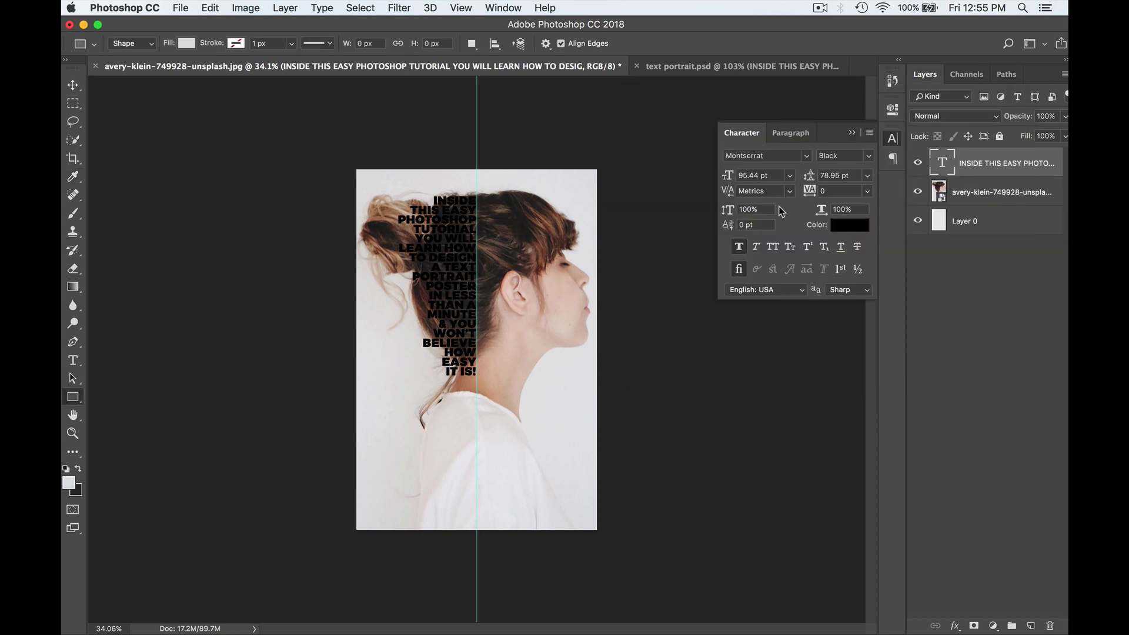
left_click_drag(327, 146, 473, 563)
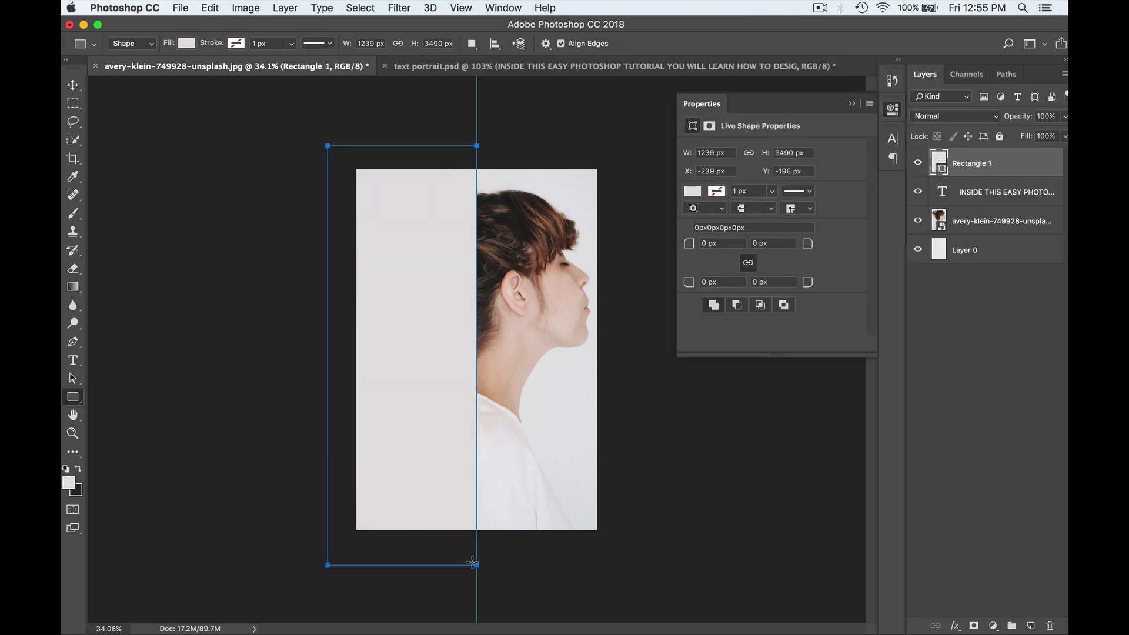
- Move the Rectangle 1 layer below the text layer
left_click(1009, 189)
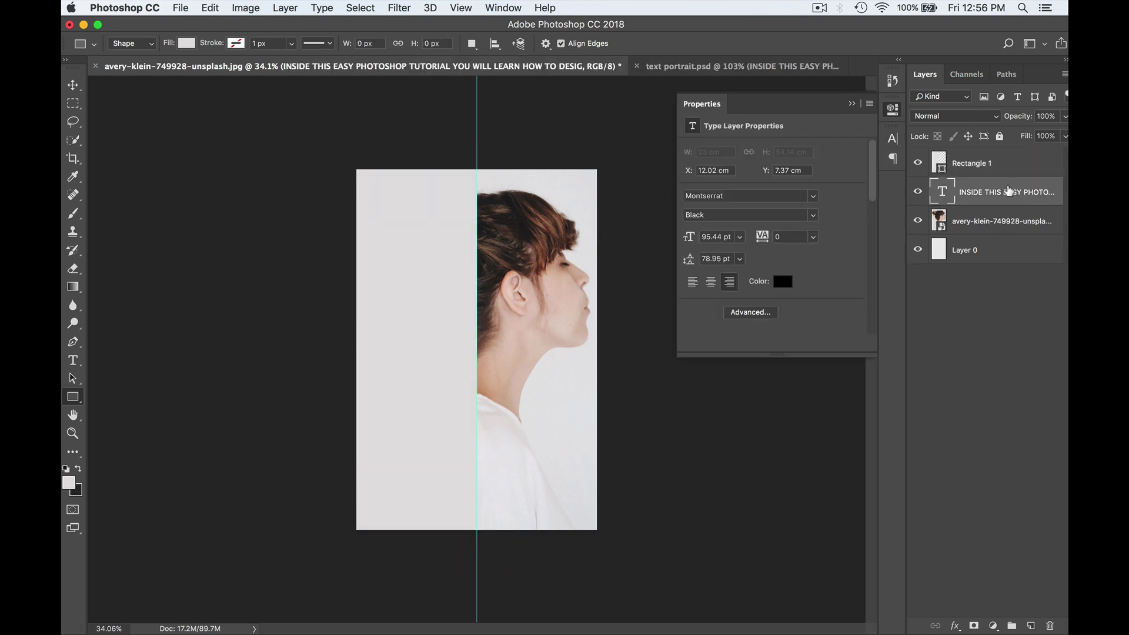
left_click(997, 168)
left_click_drag(994, 164, 996, 194)
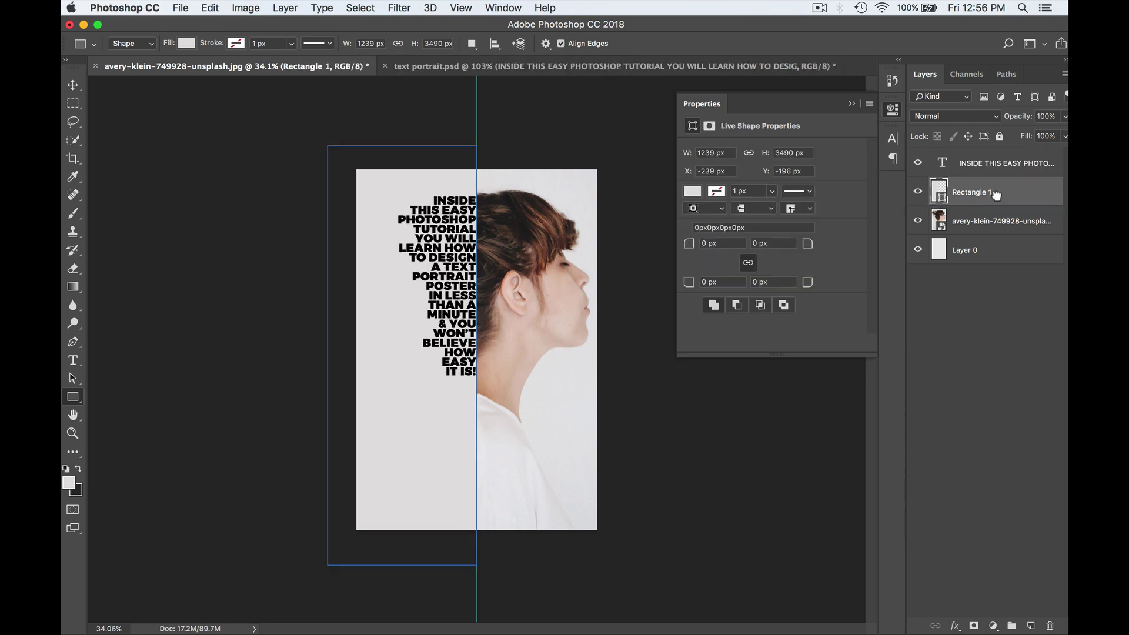
- Duplicate the portrait photo layer and move the copy to the top of the stack
left_click(1000, 223)
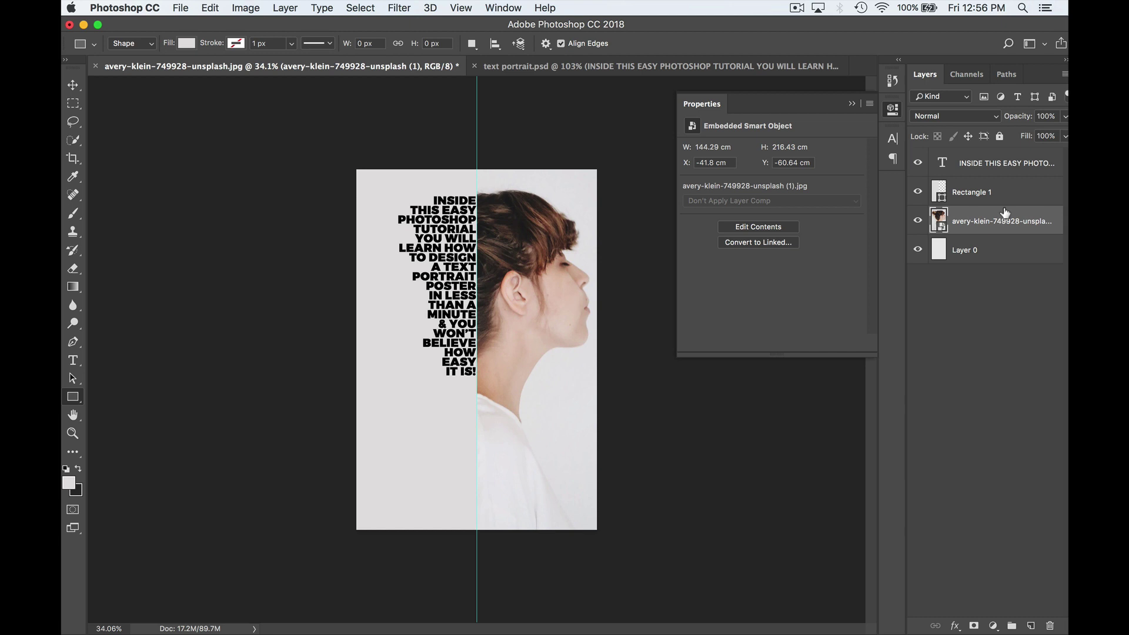
right_click(1006, 213)
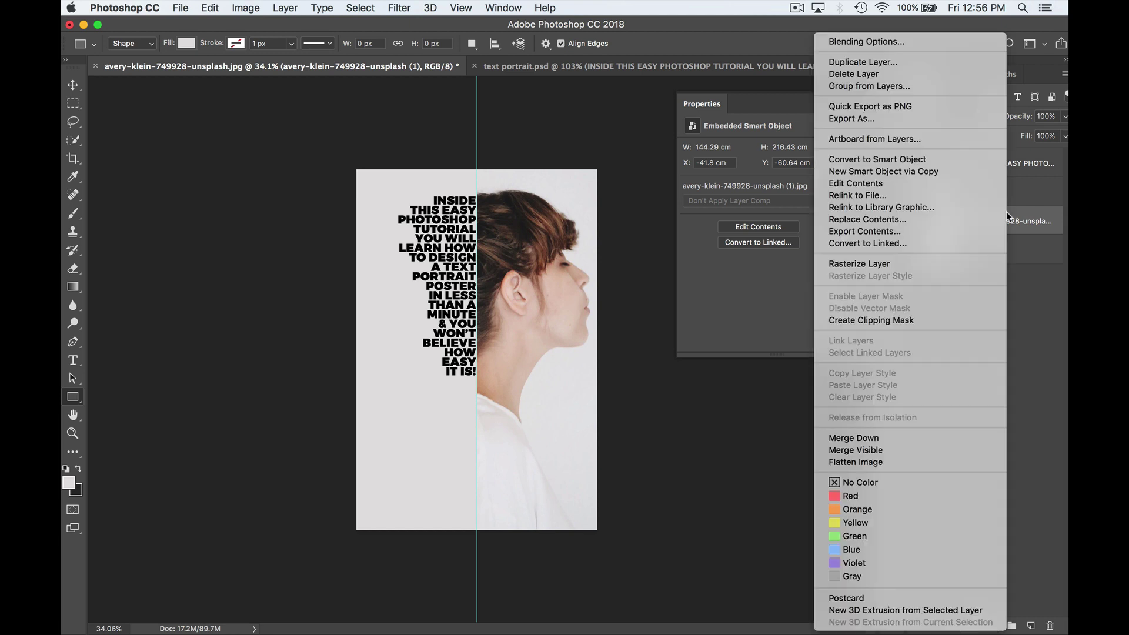
left_click(872, 62)
left_click(679, 264)
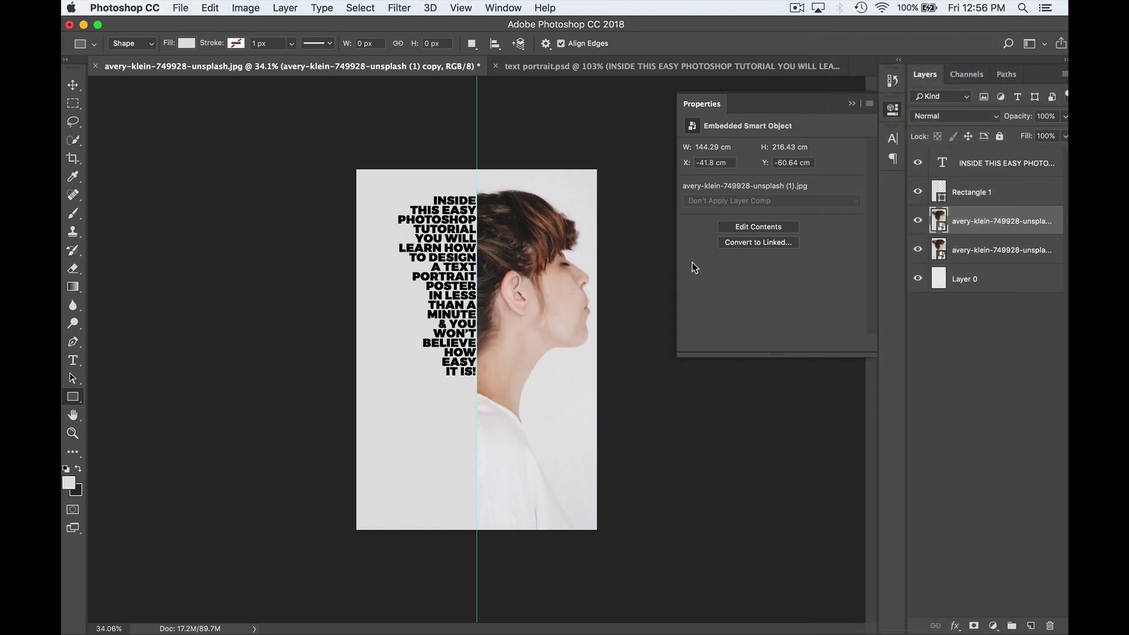
left_click_drag(993, 207, 1000, 154)
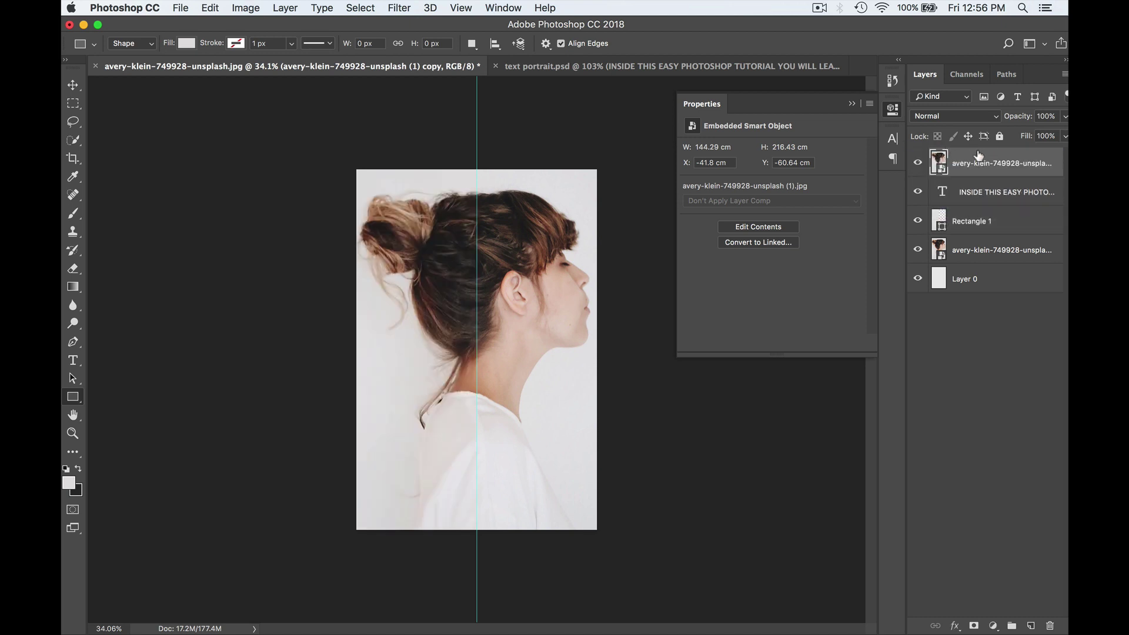
- Clip the photo copy into the text layer and nudge it down slightly
right_click(994, 153)
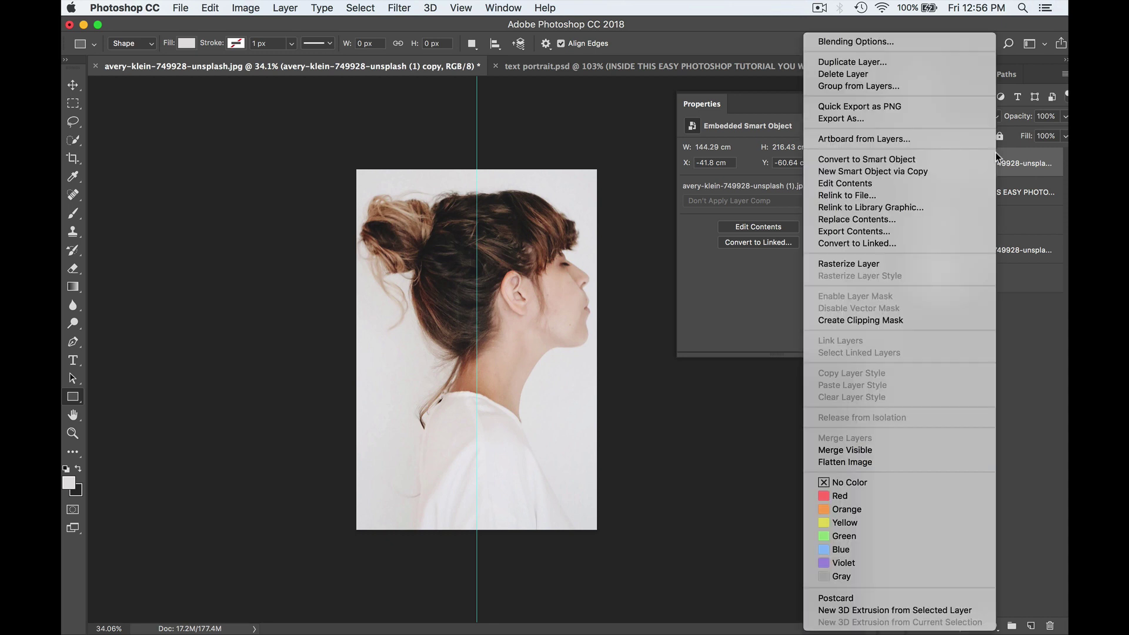
left_click(886, 320)
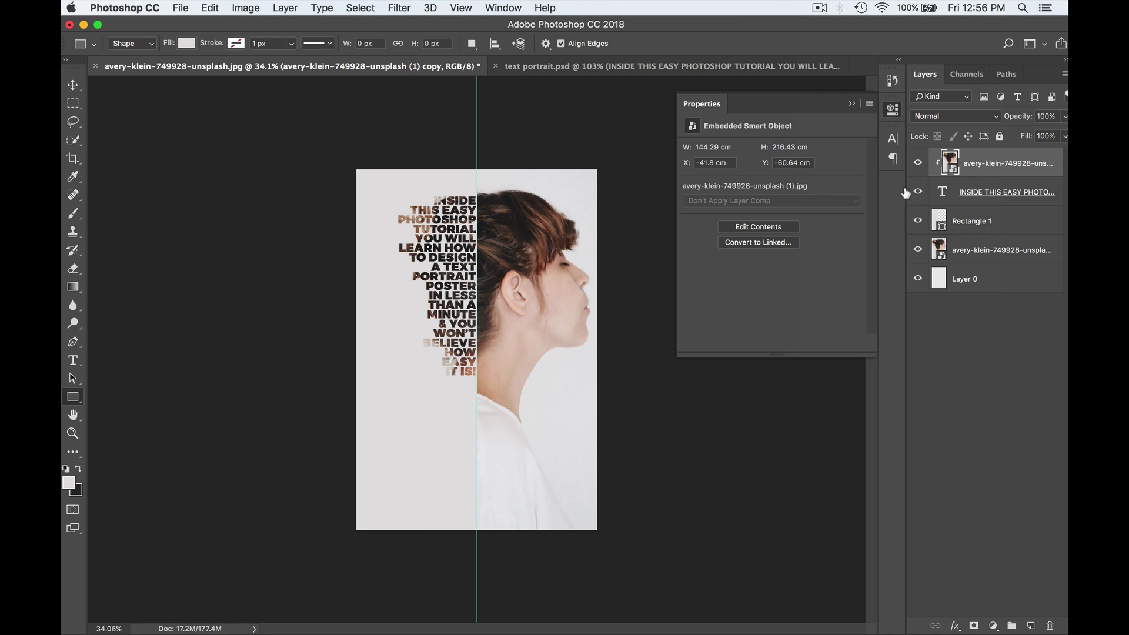
key("v")
key("Down")
key("Down")
key("Down")
key("Down")
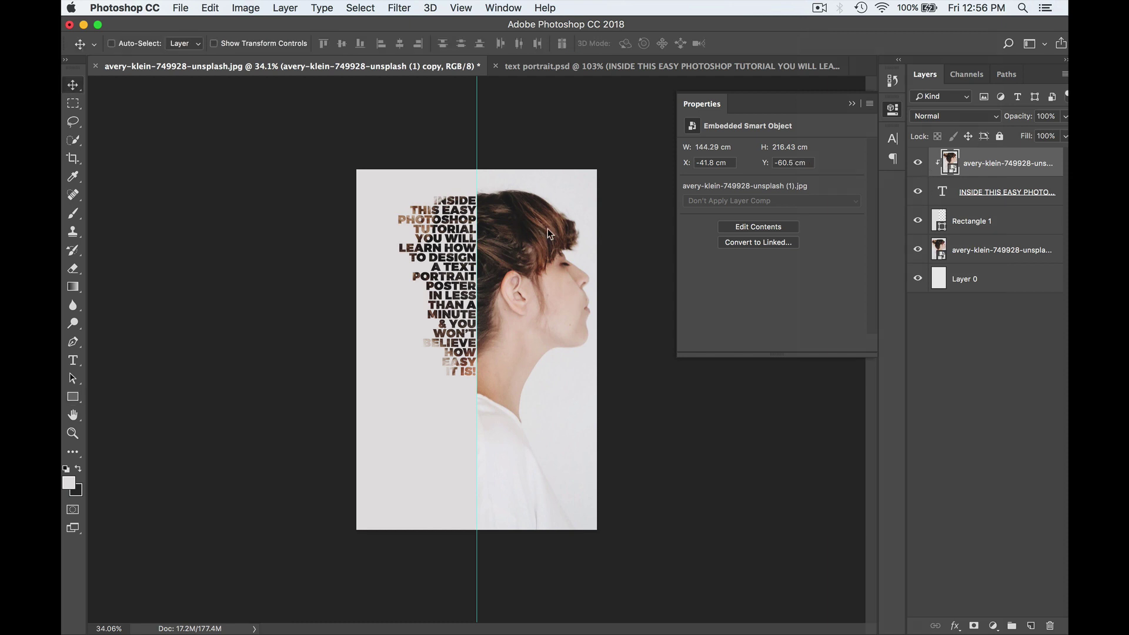
- Nudge the text layer down a couple of steps, then back up slightly
left_click(942, 192)
key("Down")
key("Down")
key("Down")
key("Down")
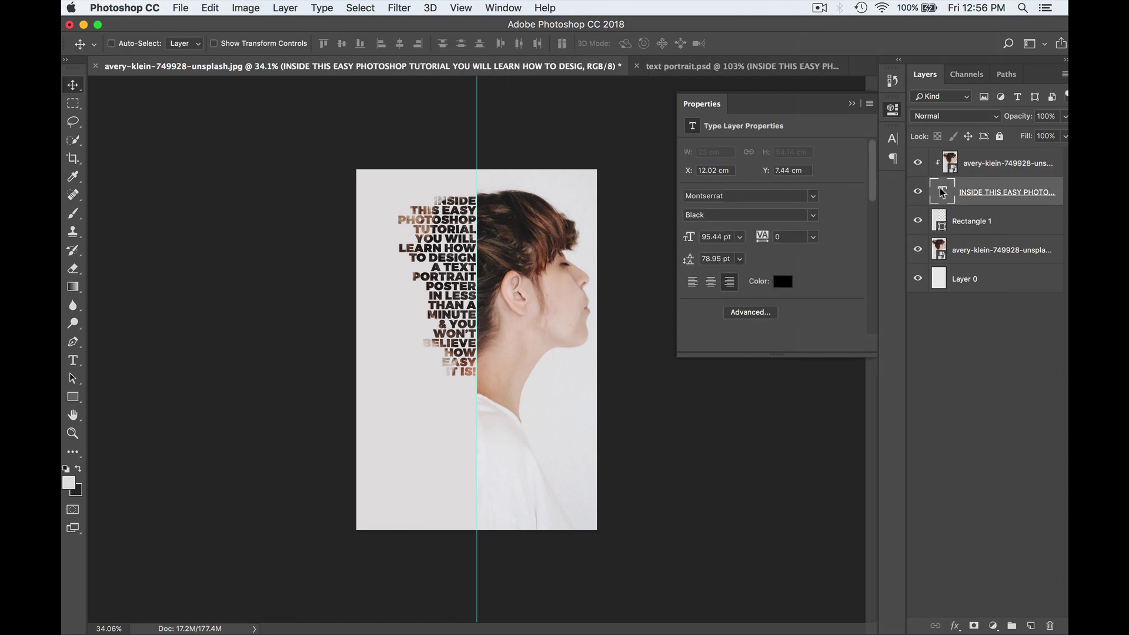
key("Down")
key("Down")
key("Down")
key("Down")
key("Down")
key("Down")
key("Down")
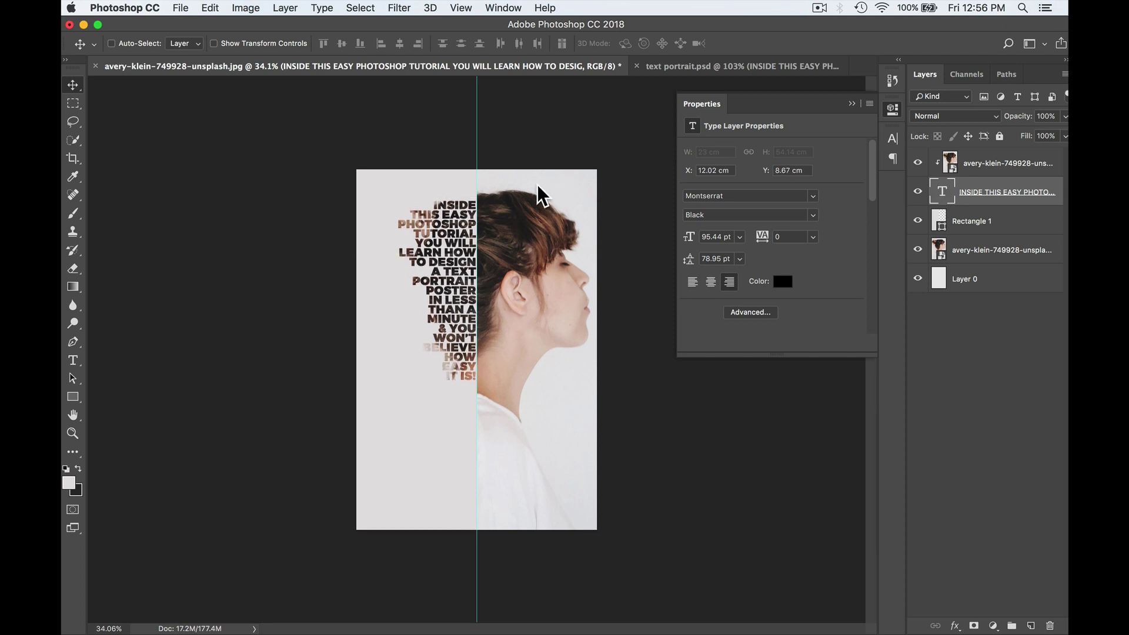
key("Up")
key("Up")
key("Up")
key("Up")
key("Up")
key("Up")
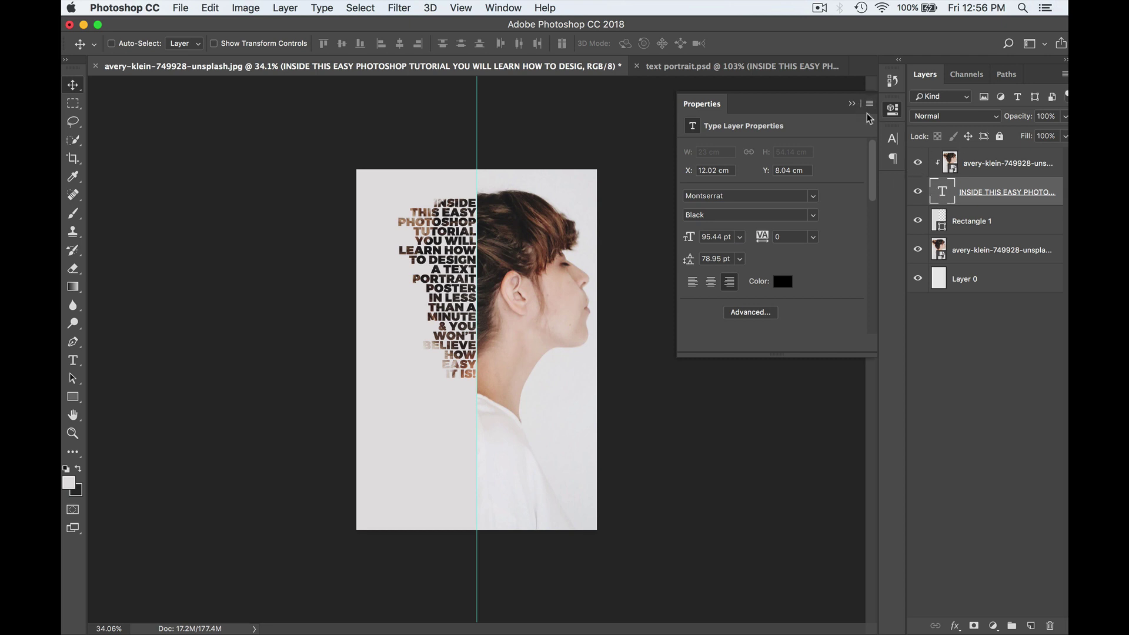
- Set the text leading to 88 pt, then tighten it to 82 pt and nudge the block down
left_click(893, 138)
left_click(838, 176)
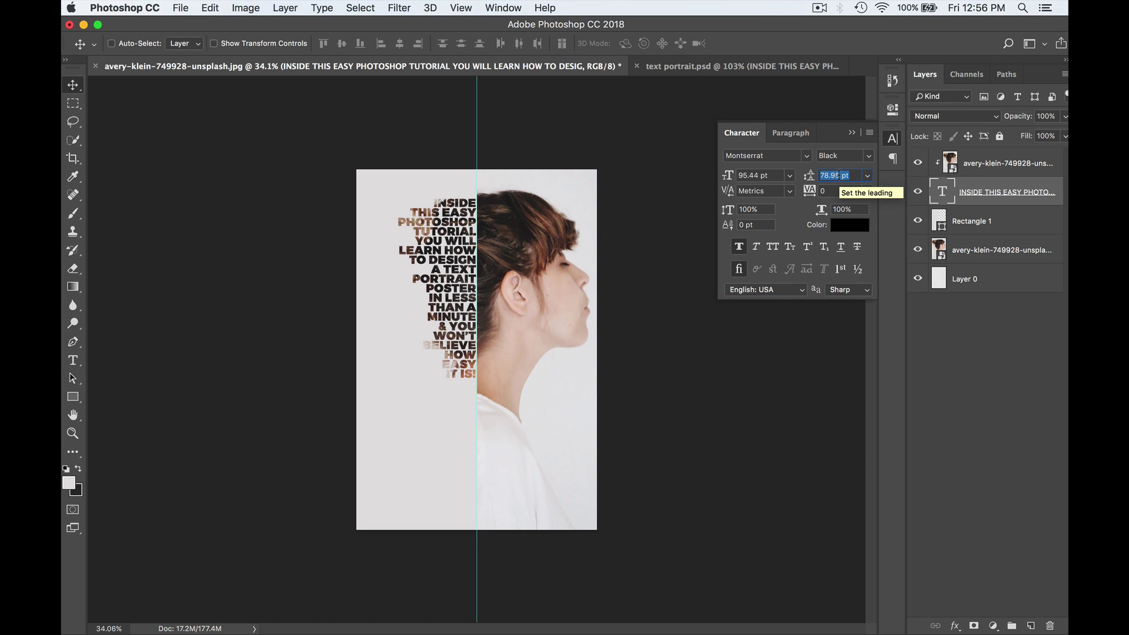
type("88")
key("Return")
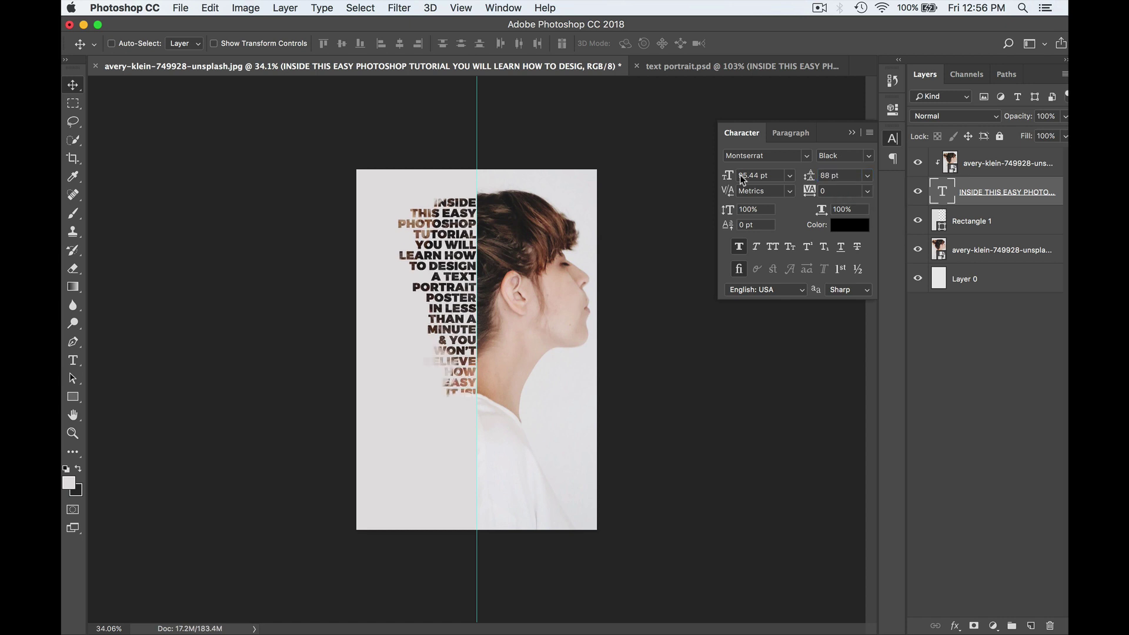
left_click(834, 174)
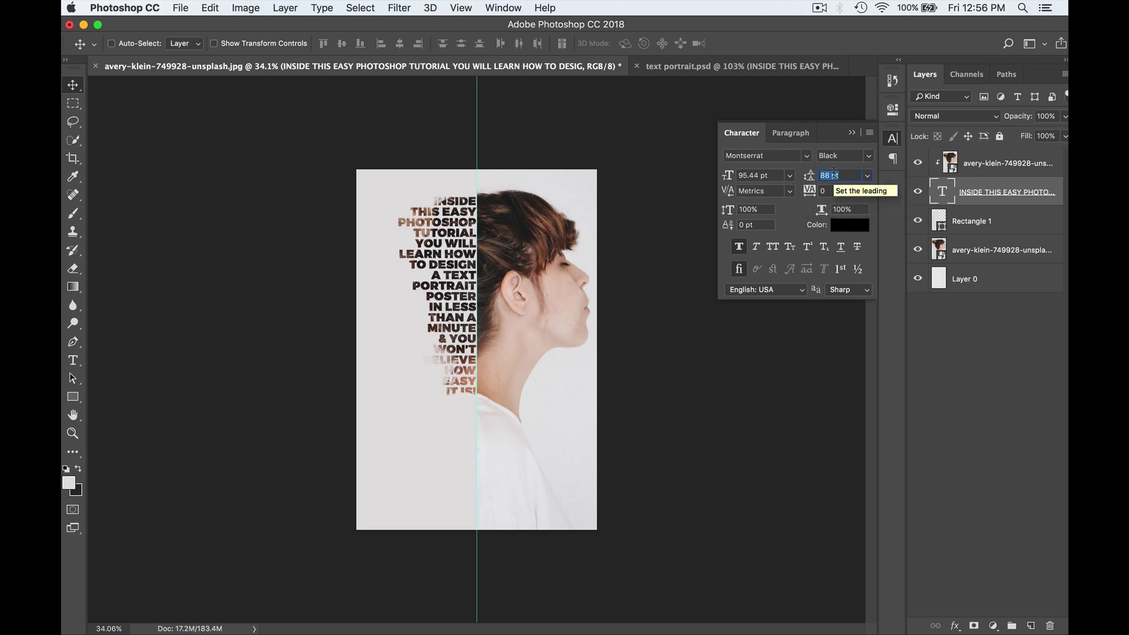
type("82")
key("Return")
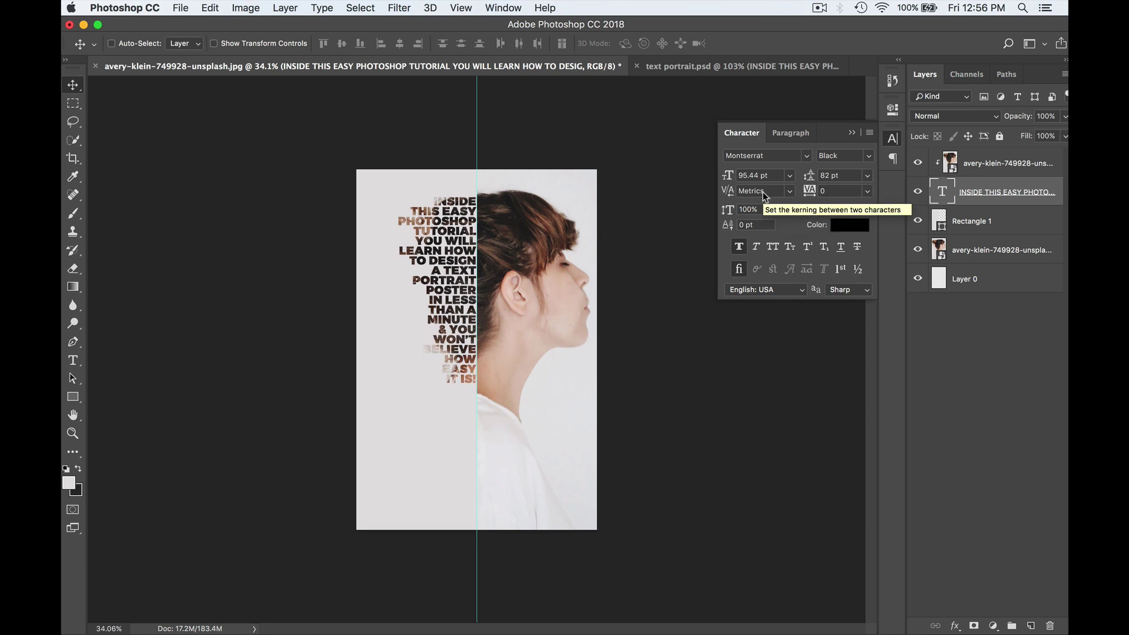
key("Down")
key("Down")
key("Down")
key("Down")
key("Down")
key("Down")
key("Down")
key("Down")
key("Down")
key("Down")
key("Down")
key("Down")
key("Down")
key("Down")
key("Down")
key("Down")
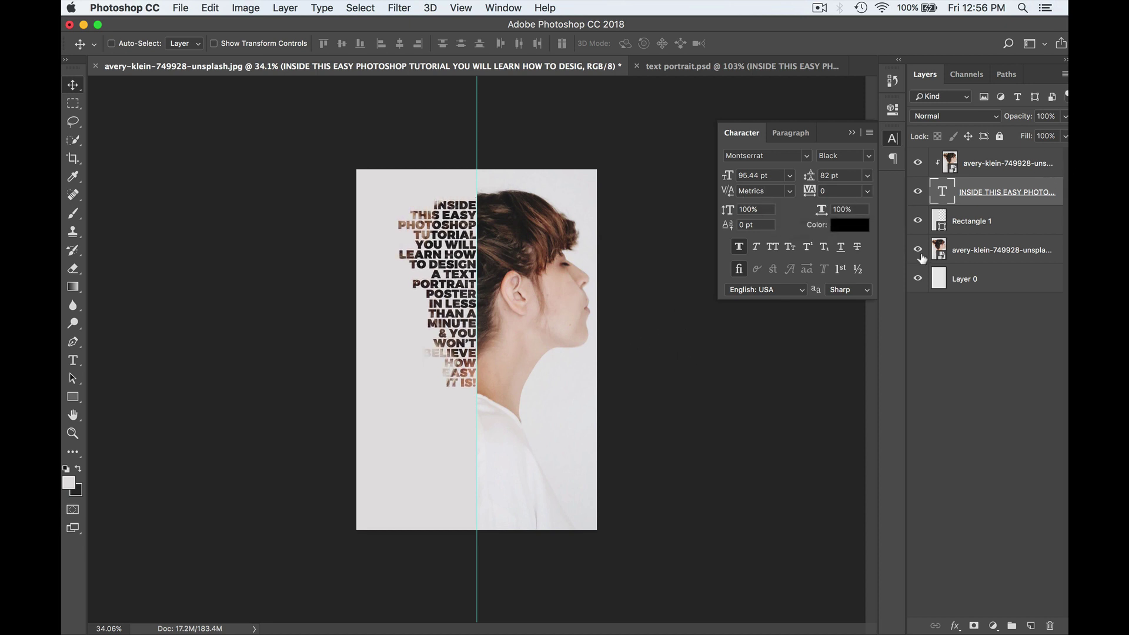
scroll(462, 360, "up", 3)
- Add a mid-grey Color Overlay to the text layer in Darken mode at 64% opacity
scroll(462, 361, "up", 1)
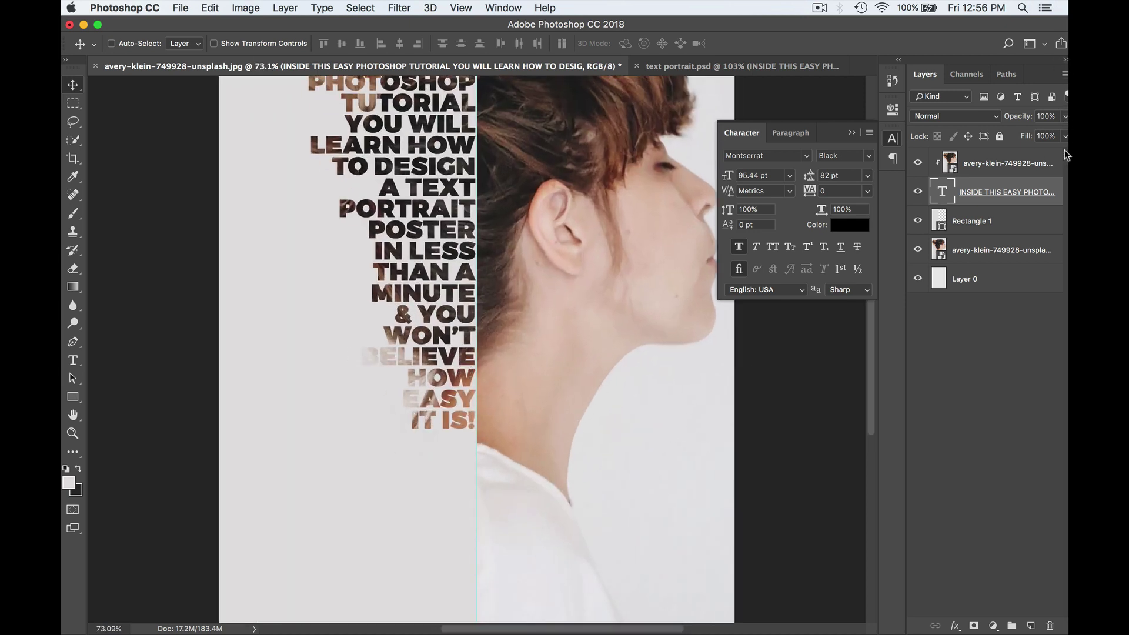
double_click(1048, 180)
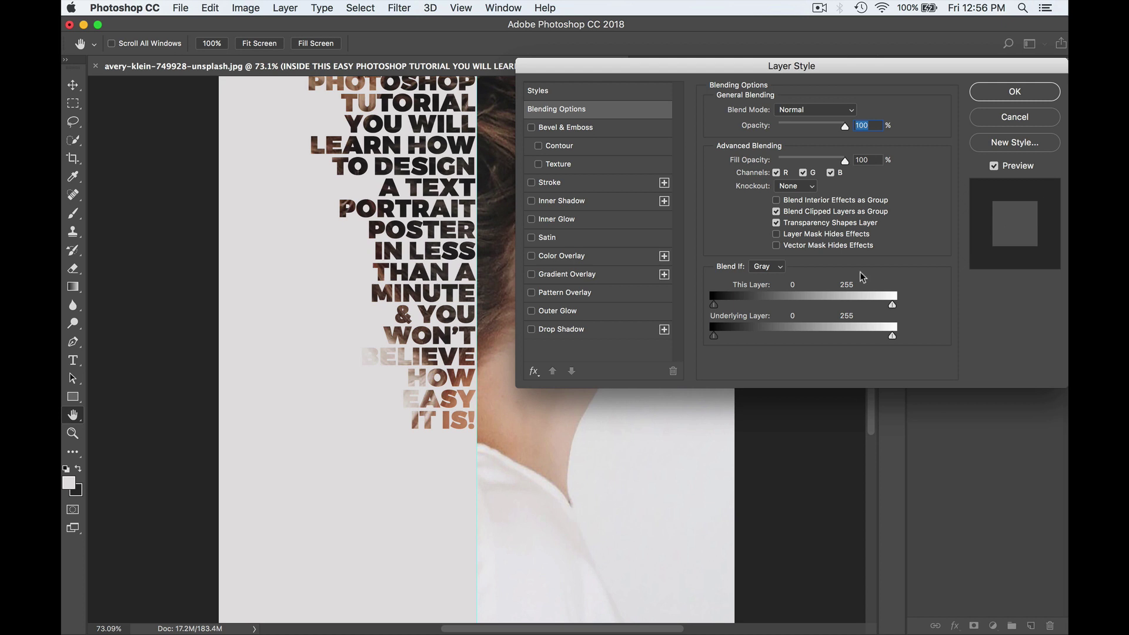
left_click(562, 257)
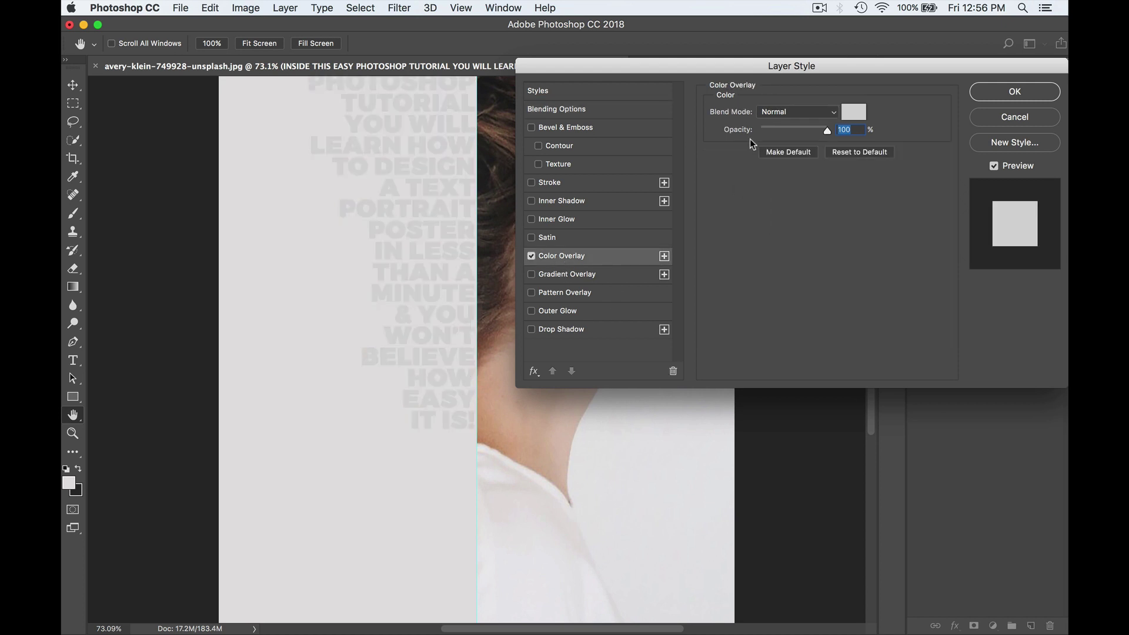
left_click(857, 114)
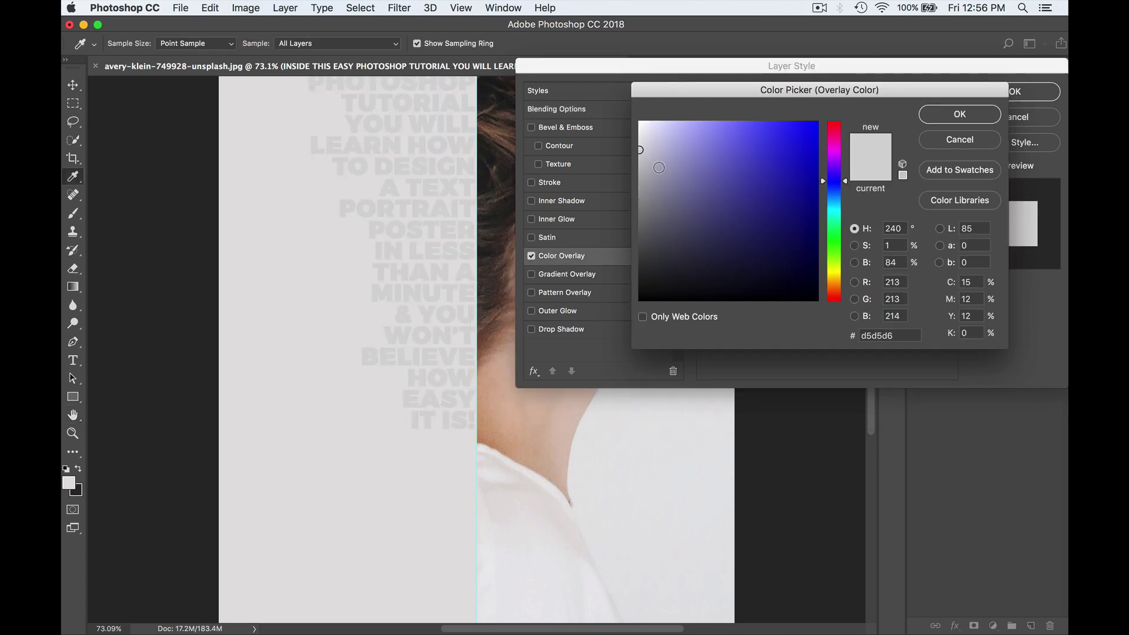
left_click(639, 170)
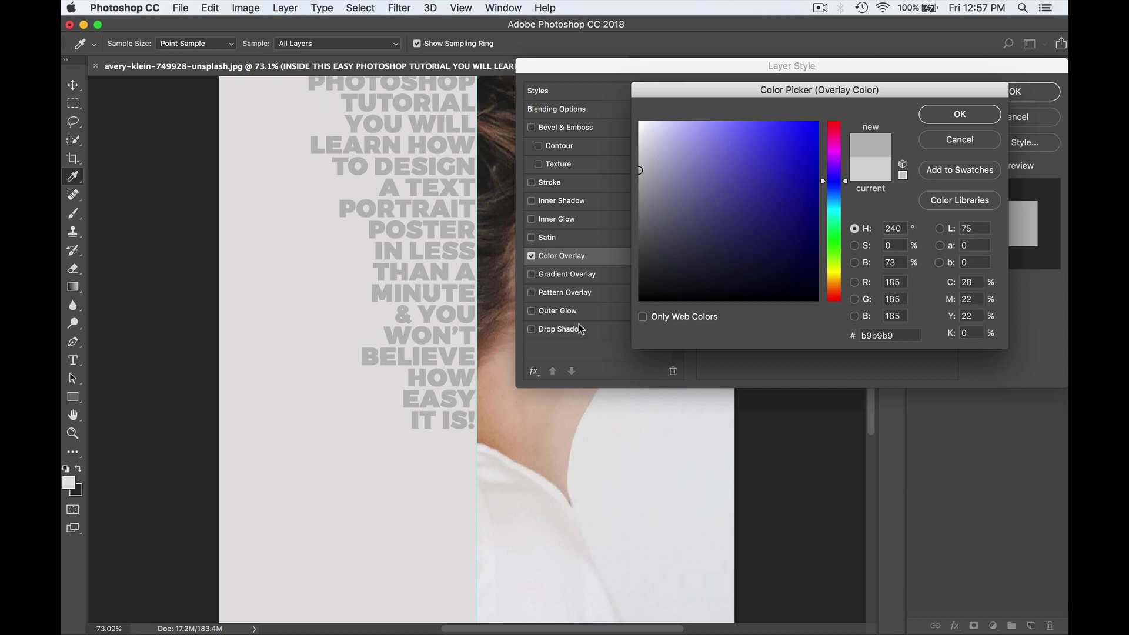
left_click(953, 117)
left_click(806, 112)
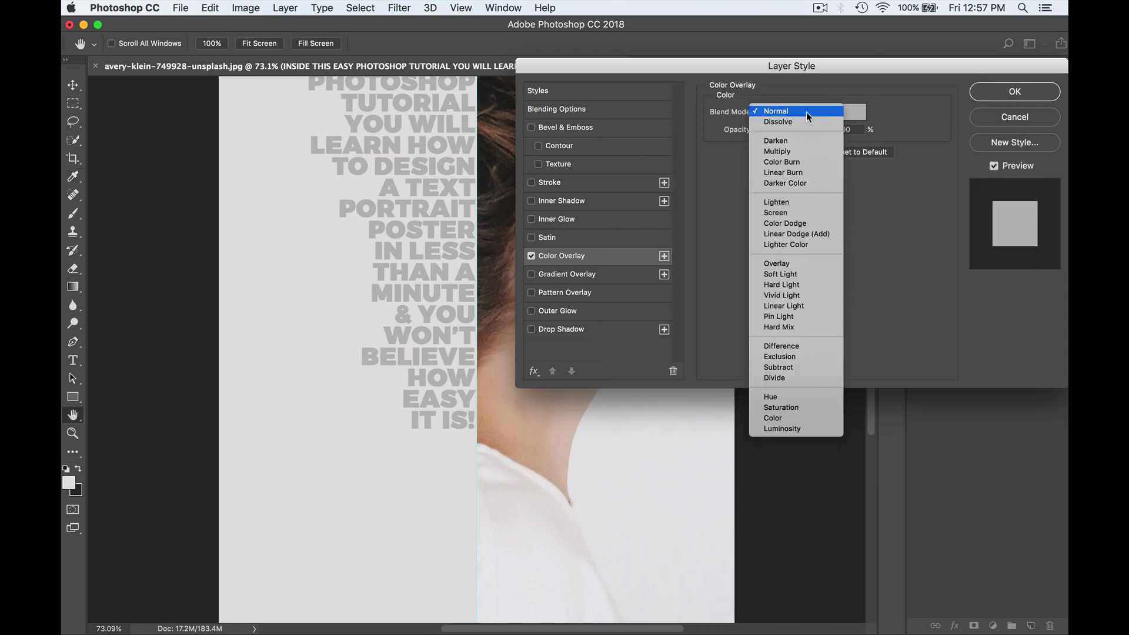
left_click(796, 140)
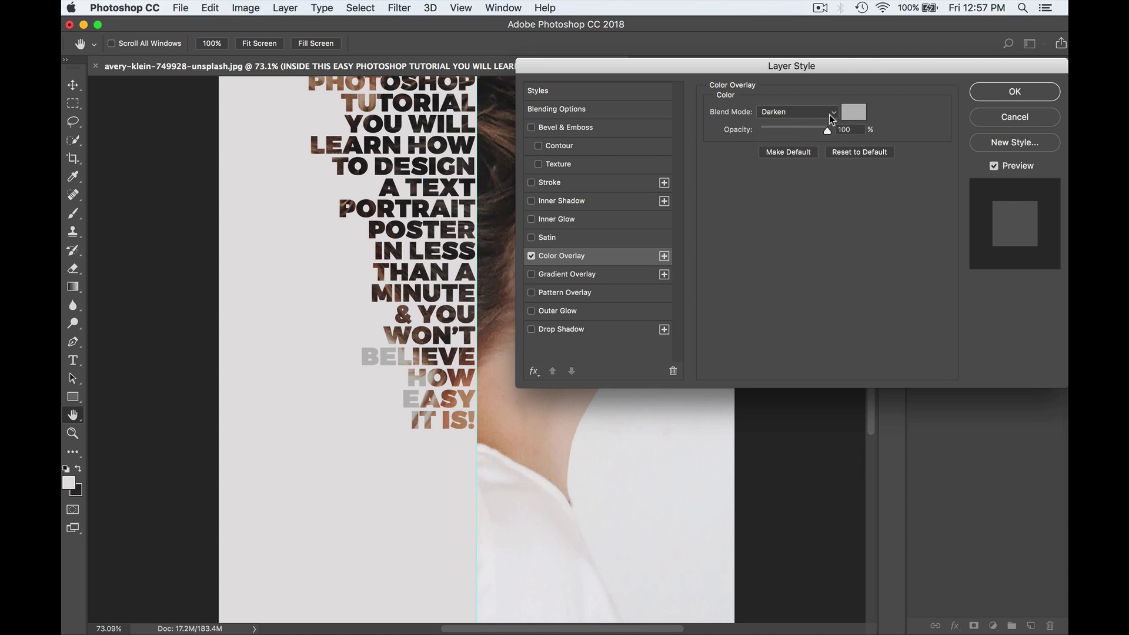
left_click_drag(788, 128, 802, 128)
- Change the overlay colour to a muted brown and apply the layer style
left_click(848, 115)
left_click_drag(690, 224, 745, 169)
left_click(840, 281)
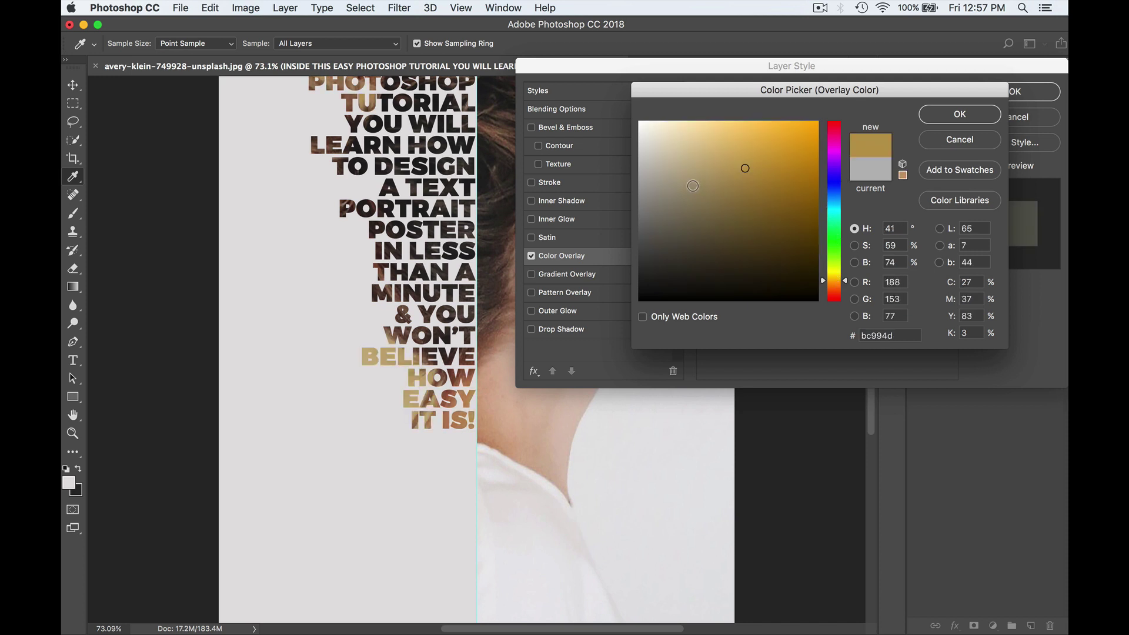
left_click(716, 182)
mouse_move(694, 176)
left_mouse_down()
mouse_move(680, 146)
mouse_move(696, 218)
left_mouse_up()
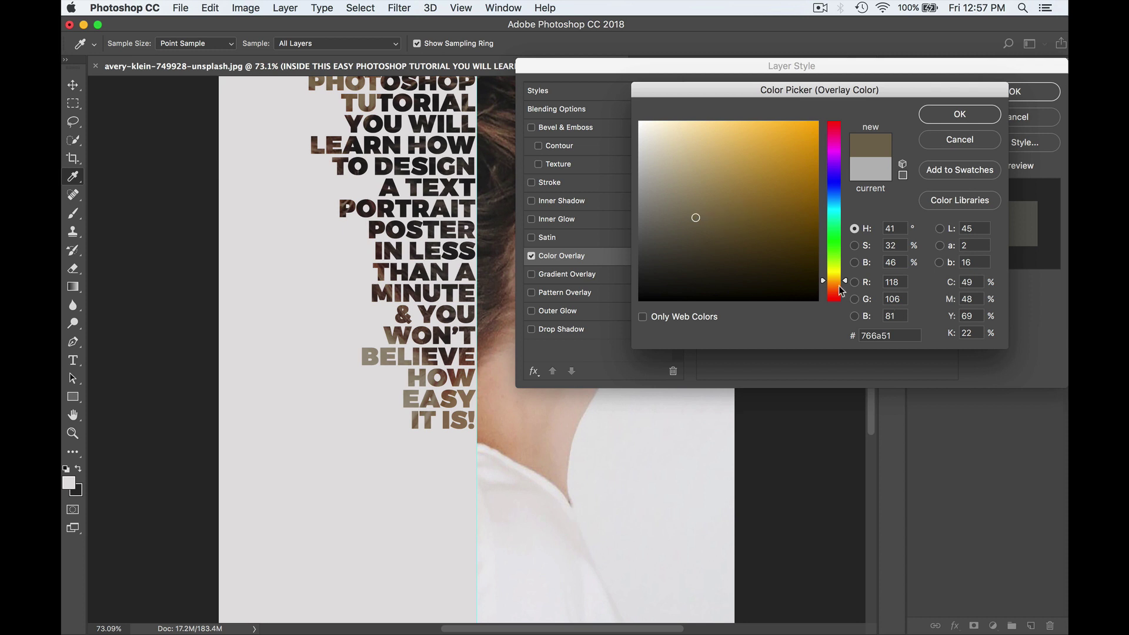
left_click_drag(838, 285, 838, 282)
left_click(697, 182)
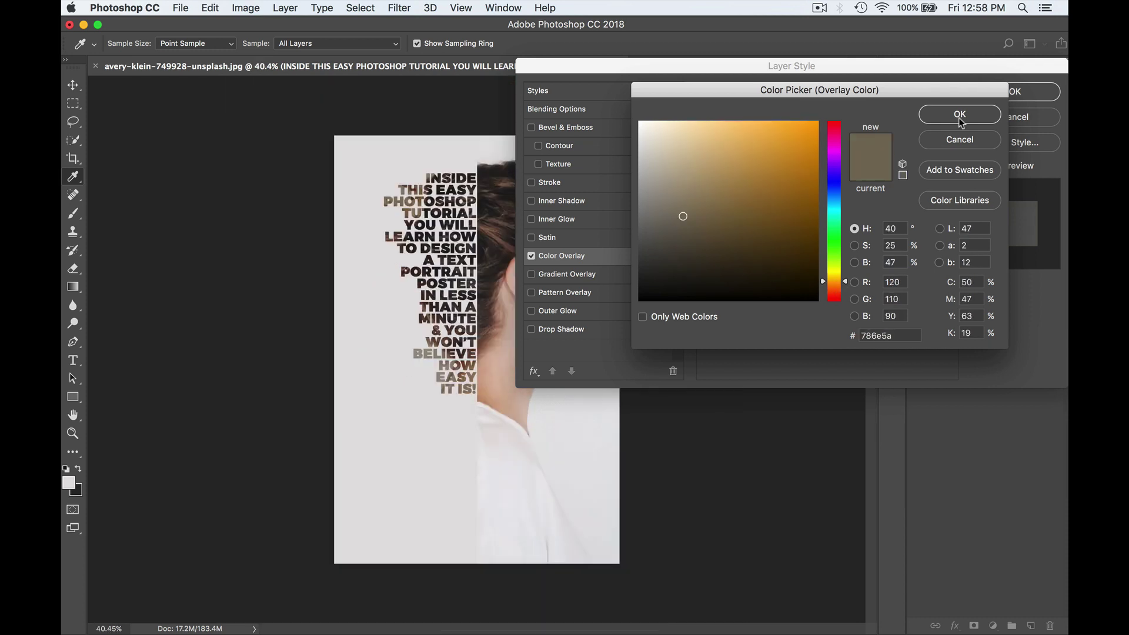
left_click(959, 116)
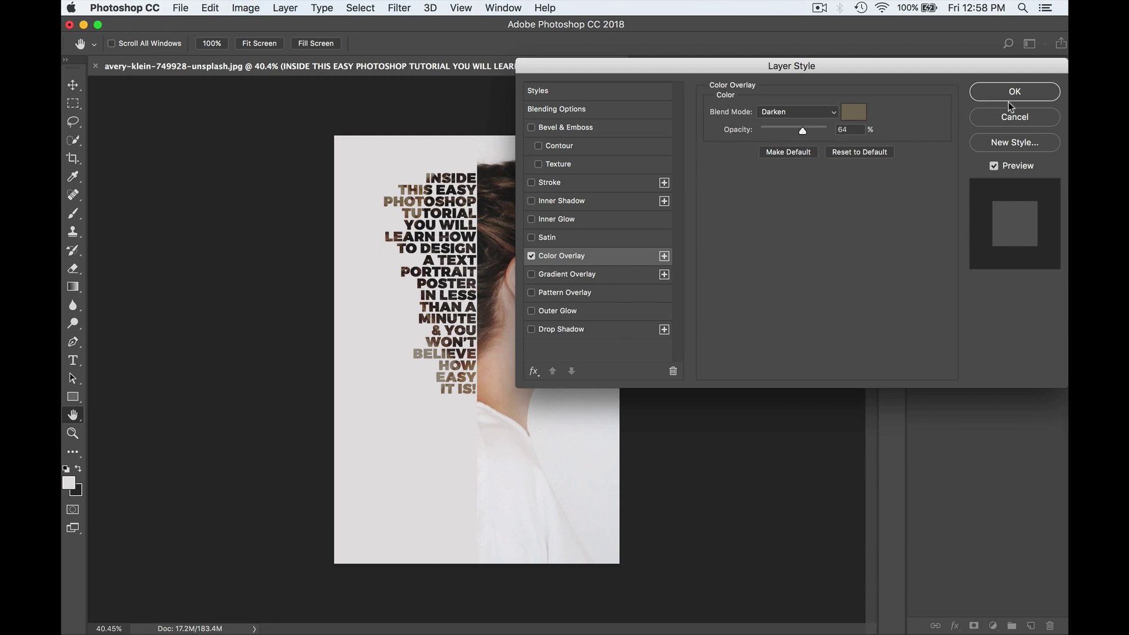
left_click(1016, 94)
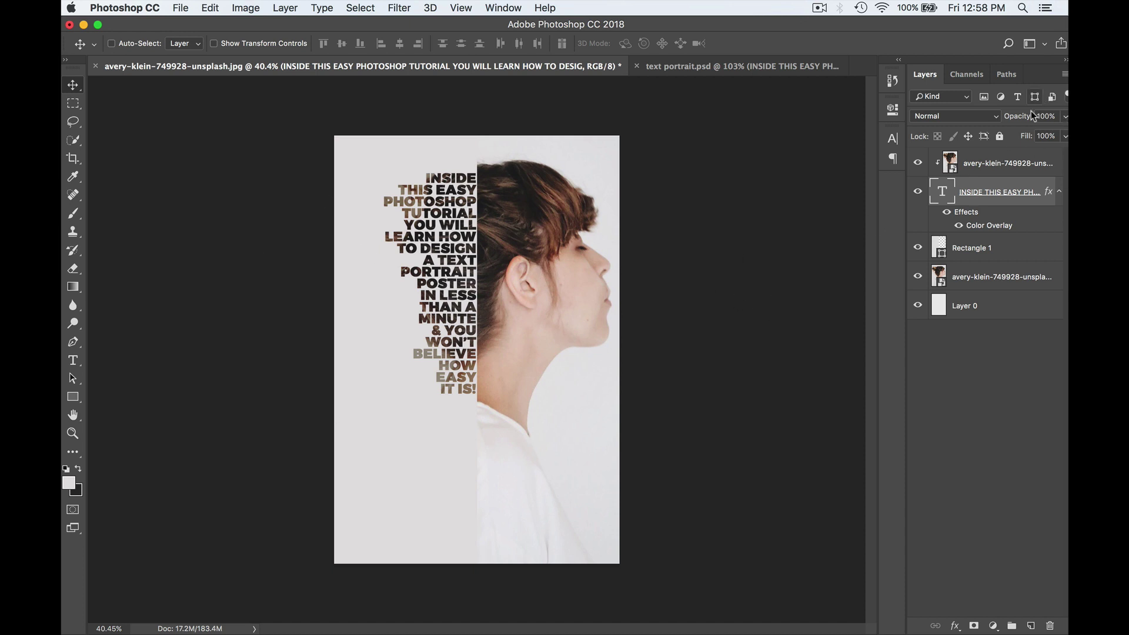
- Group the photo, rectangle and text layers above Layer 0 into Group 1
left_click(1004, 160)
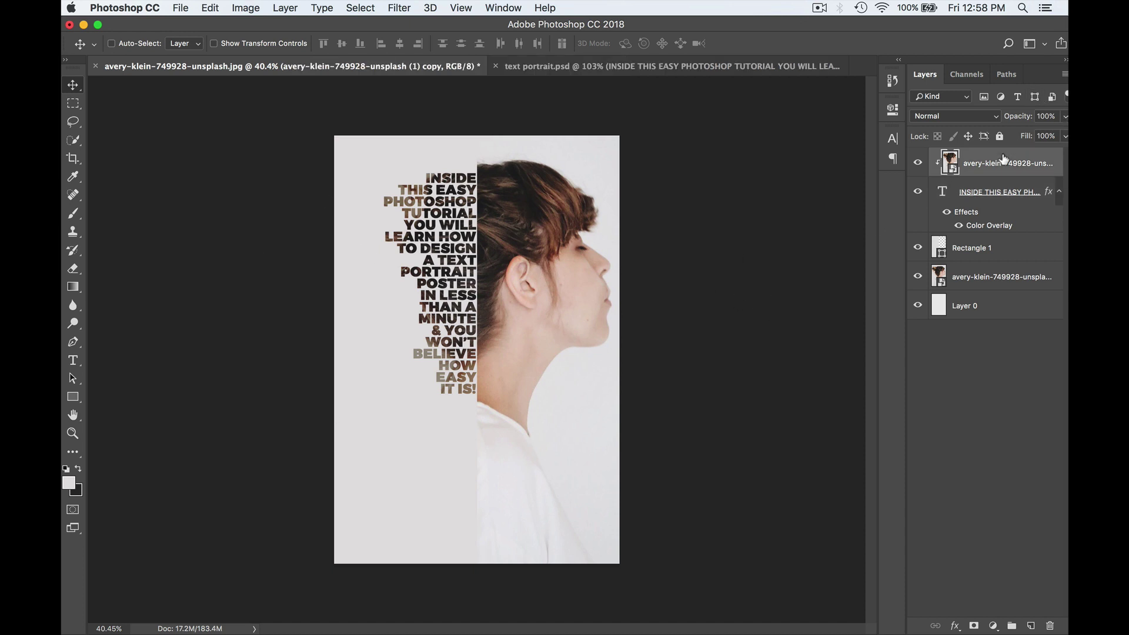
left_click(1006, 278, "shift")
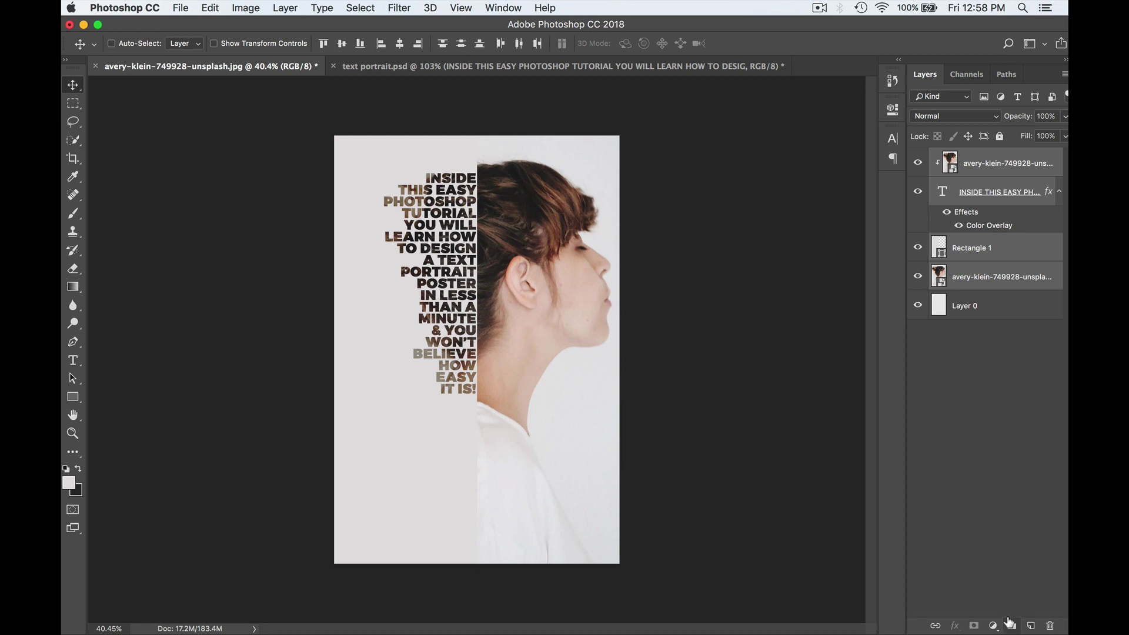
left_click(1010, 625)
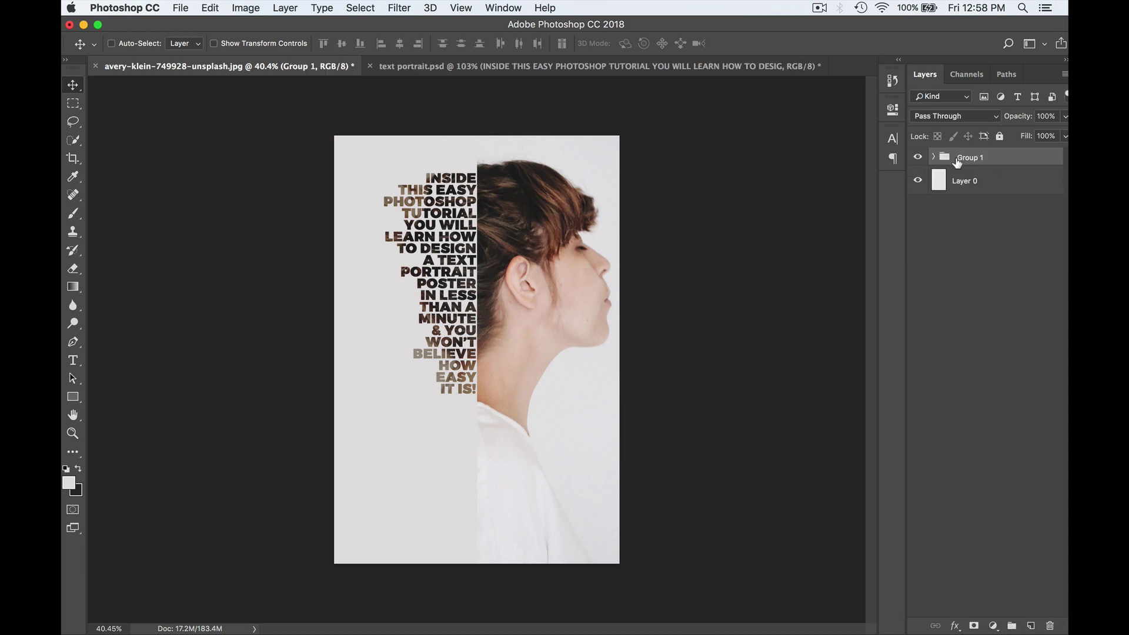
scroll(539, 334, "down", 3)
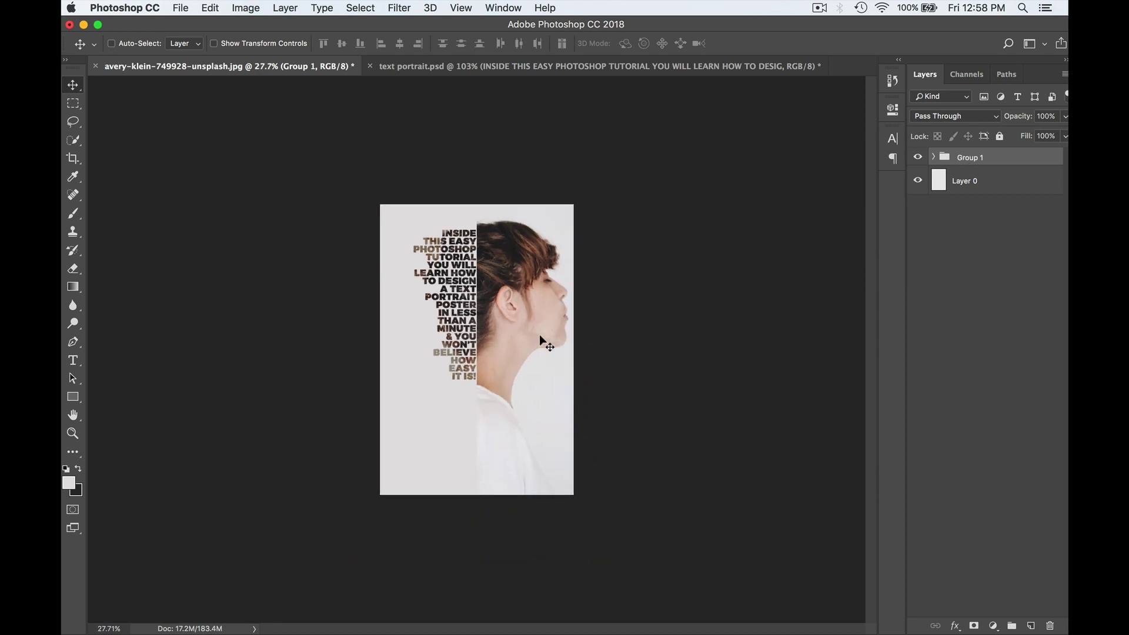
- Scale Group 1 down to about 50% and center it on the light background
key("super+t")
scroll(624, 480, "down", 1)
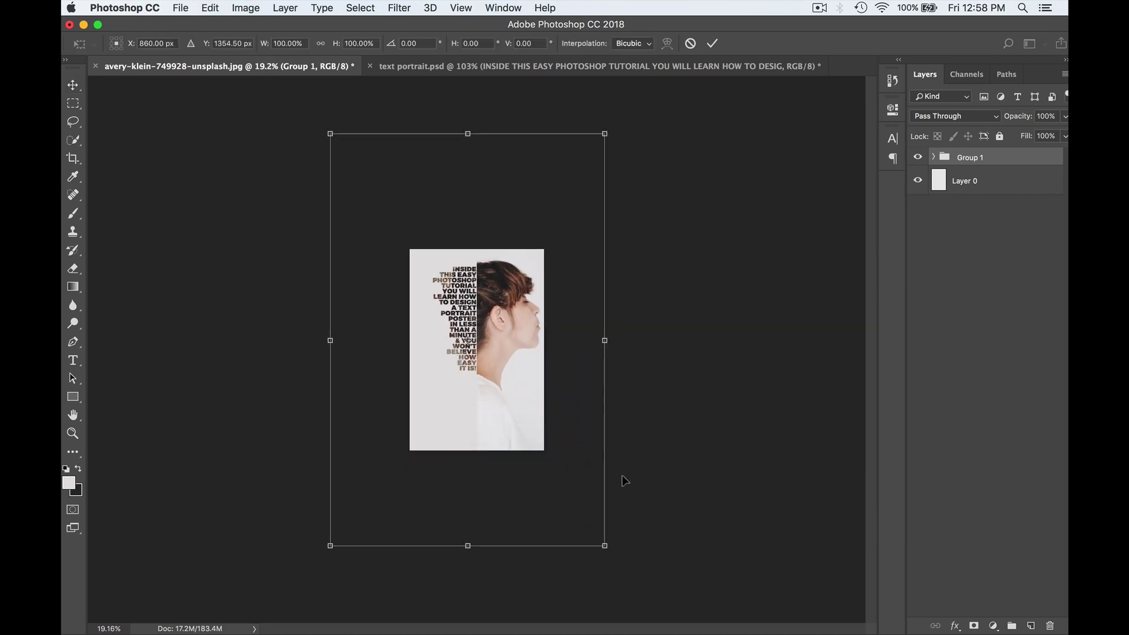
left_click_drag(329, 134, 394, 221)
left_click_drag(360, 178, 476, 353)
left_click_drag(540, 408, 475, 304)
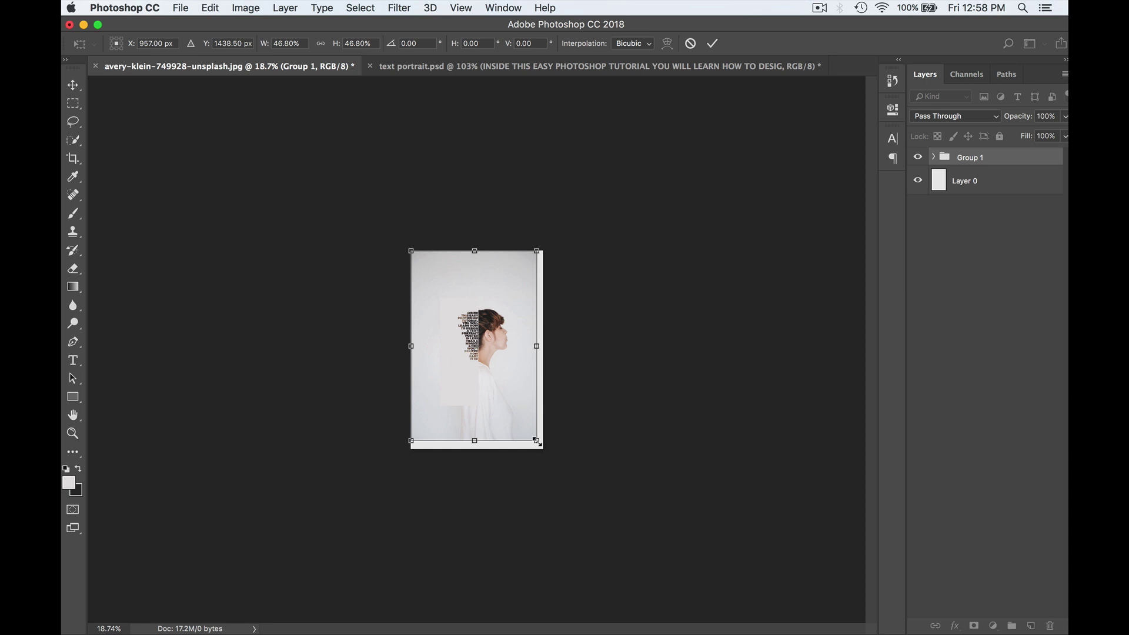
left_click_drag(537, 441, 545, 453)
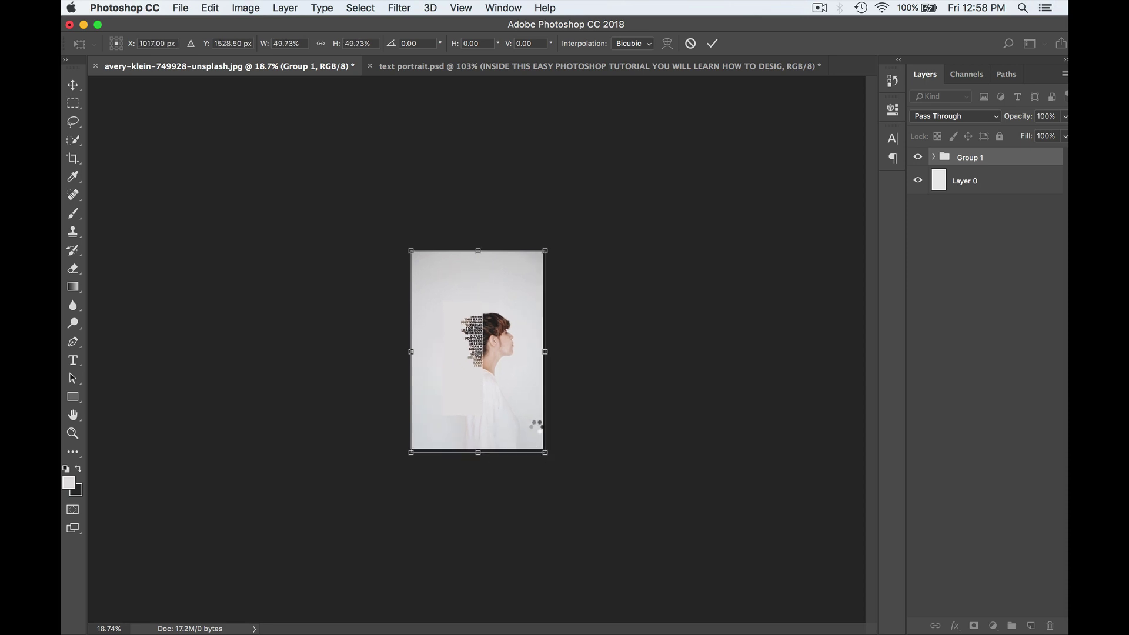
key("super+0")
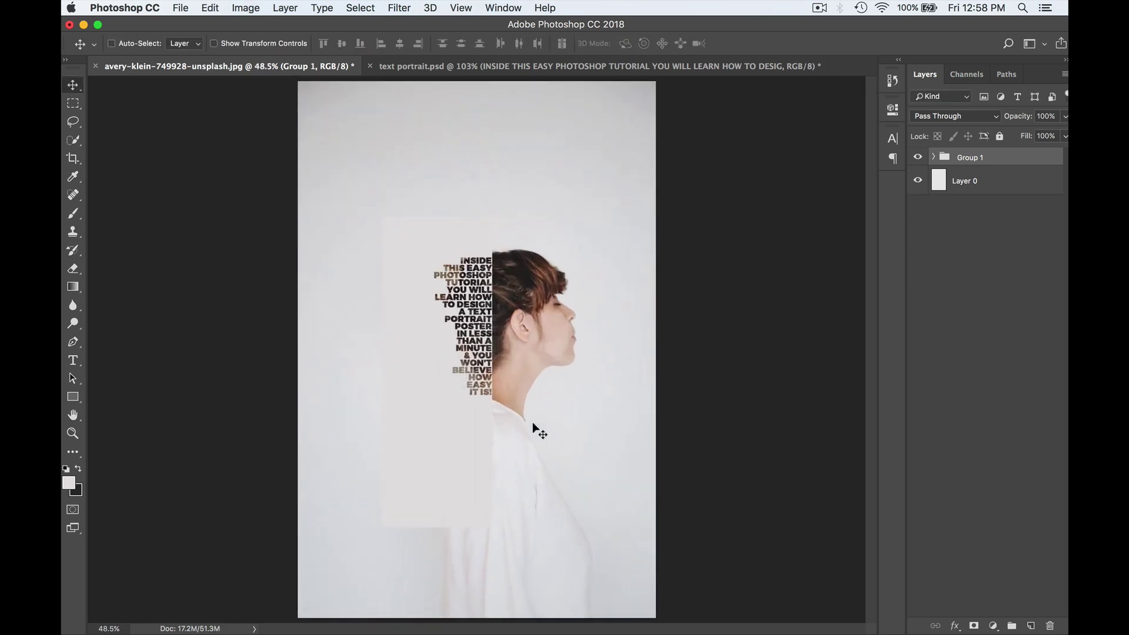
- Stretch Rectangle 1 in Group 1 past the canvas top and bottom over the left side
scroll(531, 422, "up", 3)
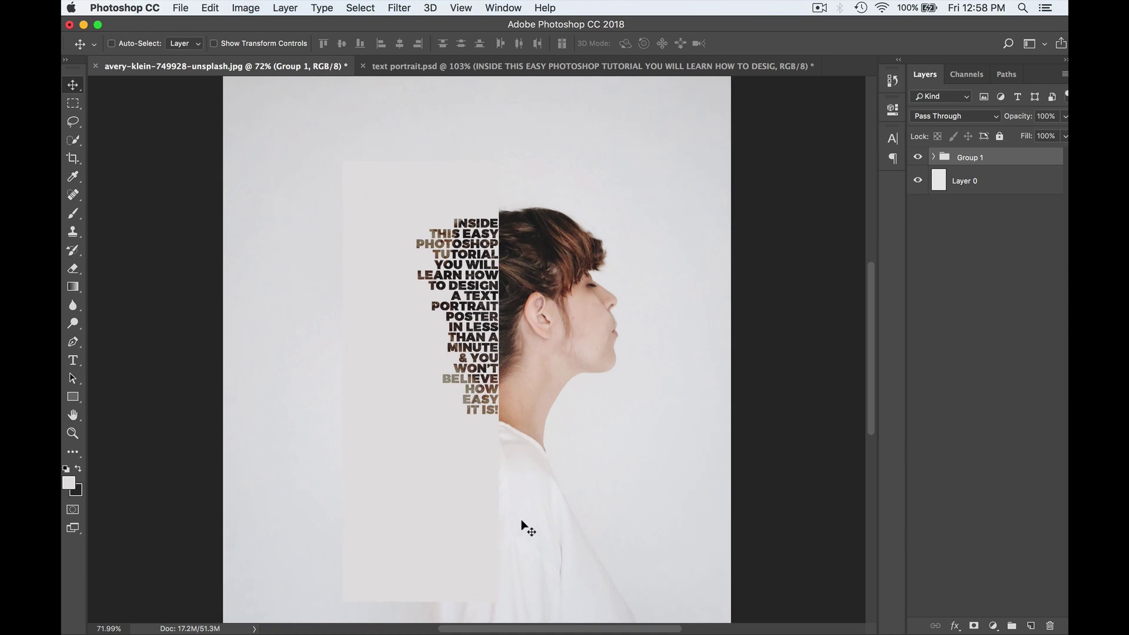
scroll(521, 520, "down", 5)
scroll(418, 446, "down", 3)
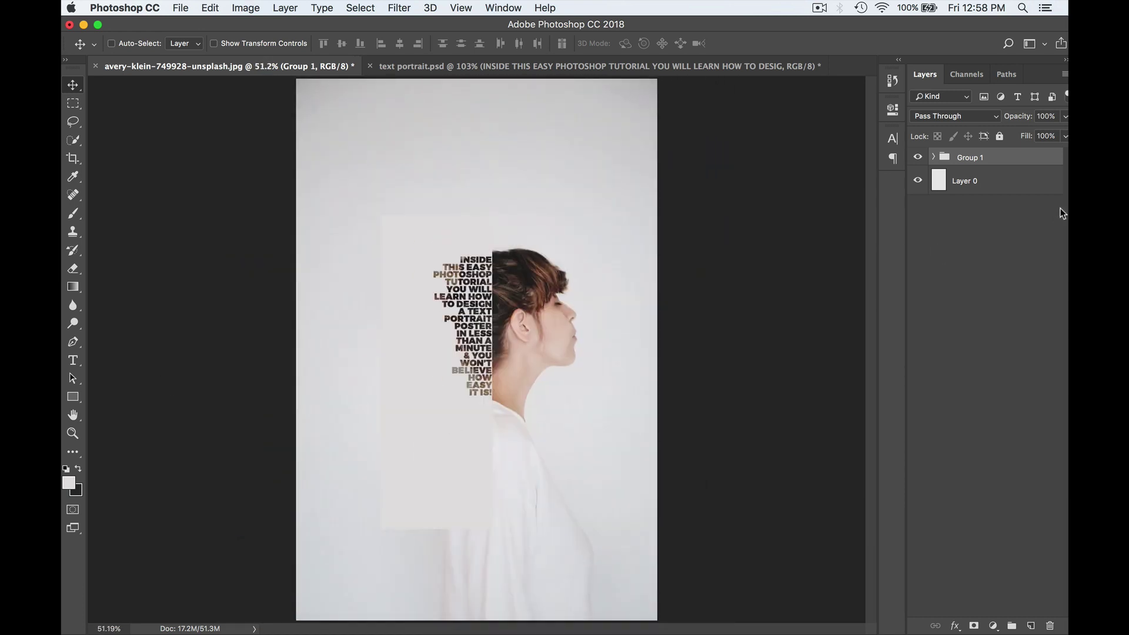
left_click(931, 157)
left_click(1002, 267)
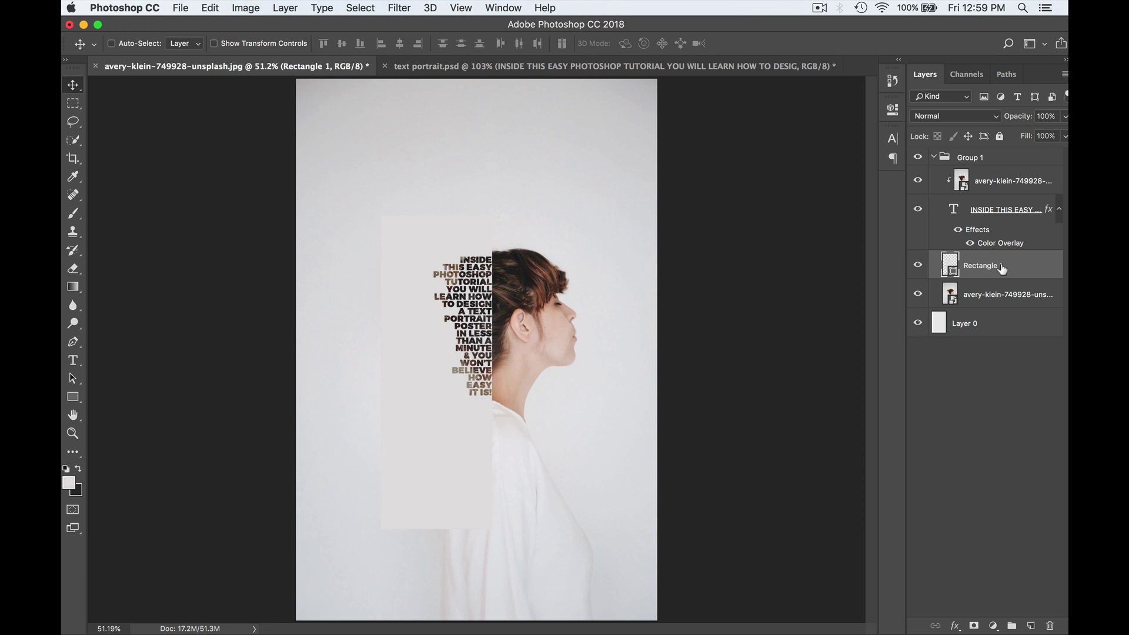
scroll(501, 358, "down", 3)
key("super+t")
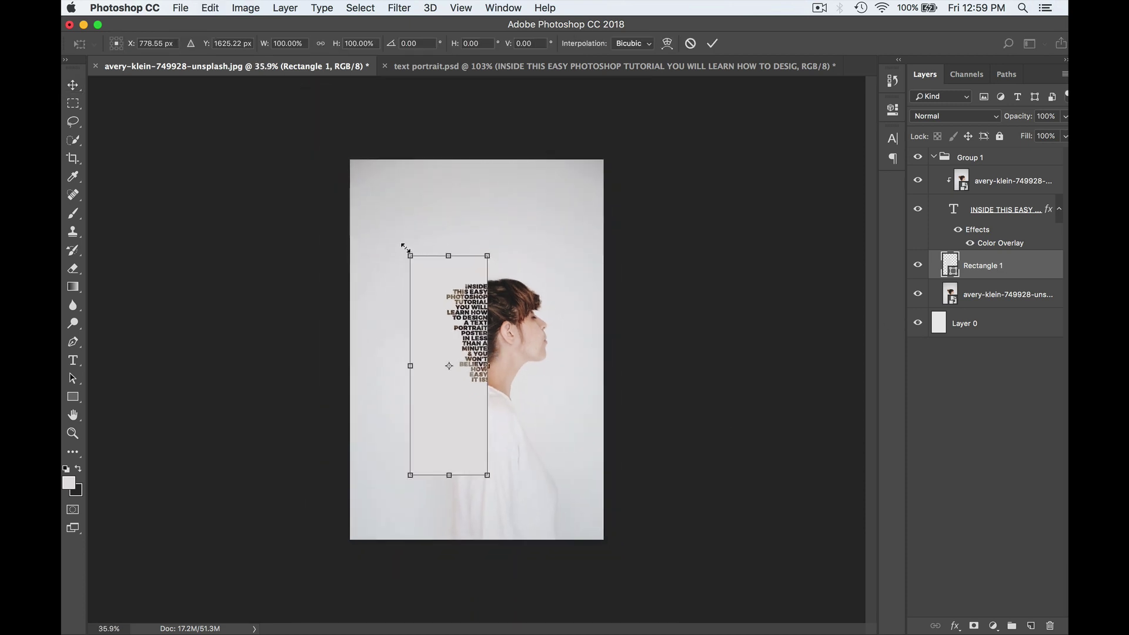
left_click_drag(404, 247, 295, 123)
left_click_drag(353, 477, 282, 565)
key("Return")
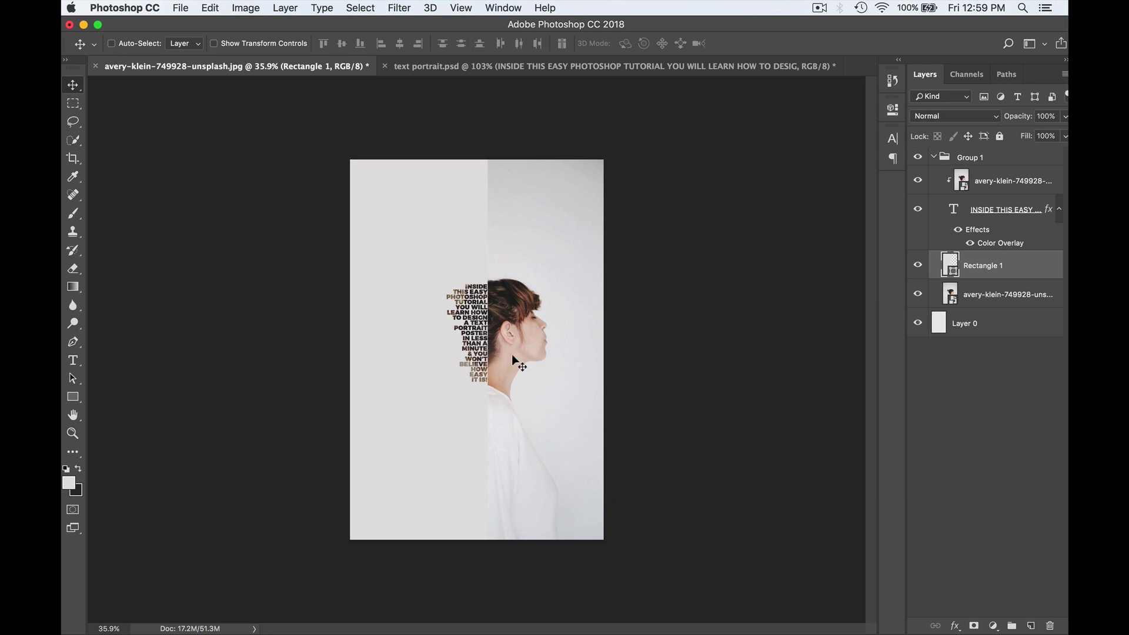
right_click(1025, 268)
- Rasterize Rectangle 1 and soften its edges with a 316 px eraser at 21% flow
left_click(909, 235)
key("e")
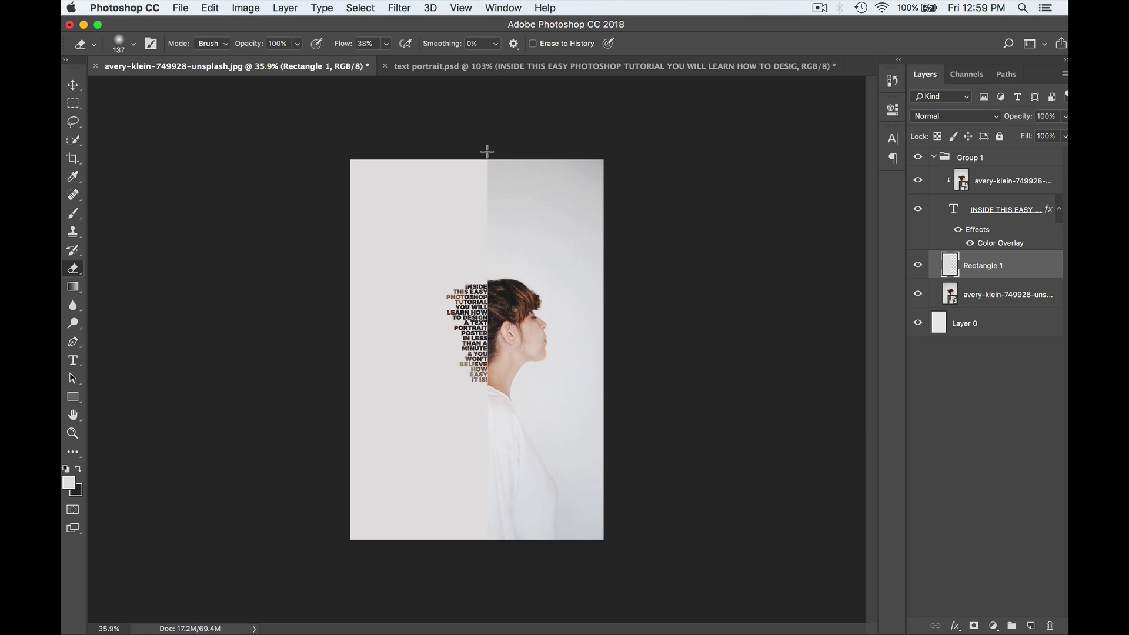
left_click(119, 52)
left_click_drag(176, 88, 210, 88)
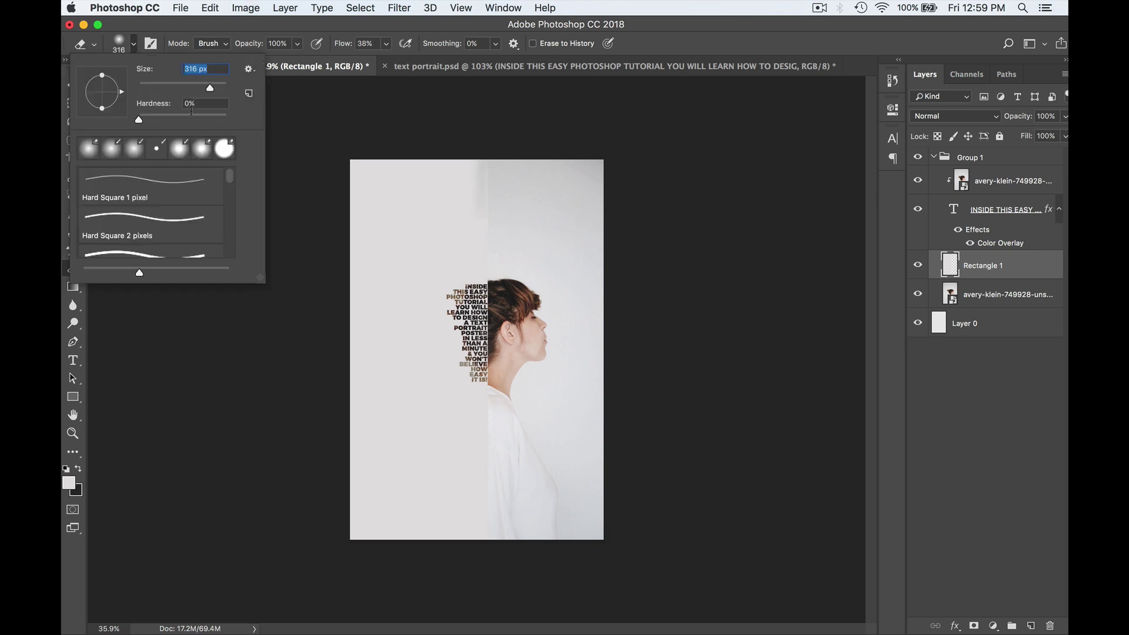
left_click(386, 45)
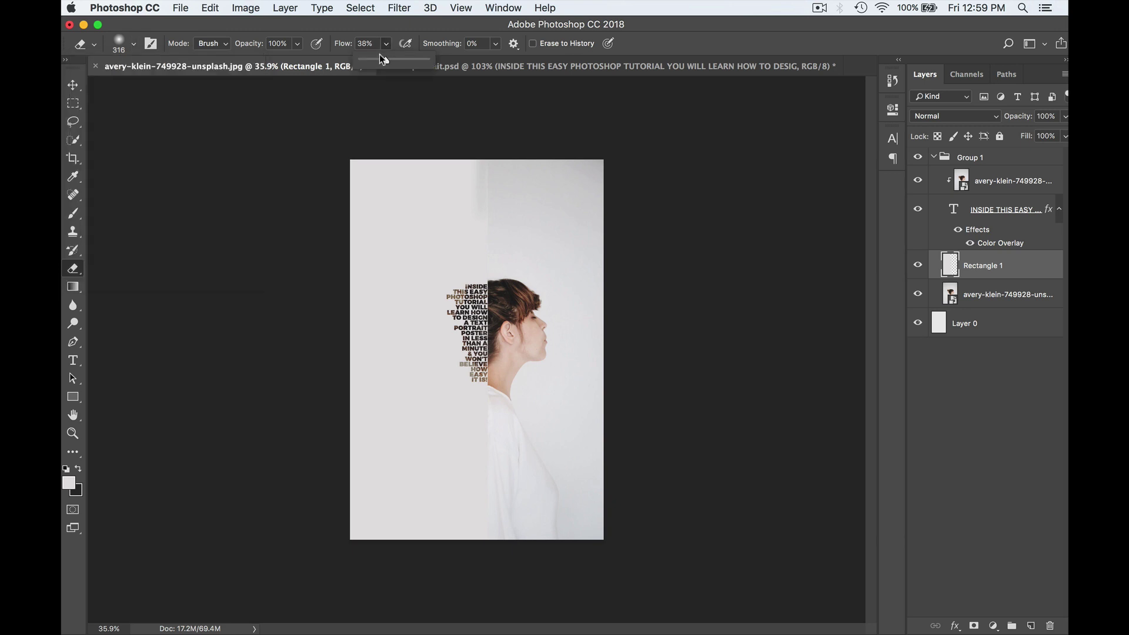
left_click(476, 180)
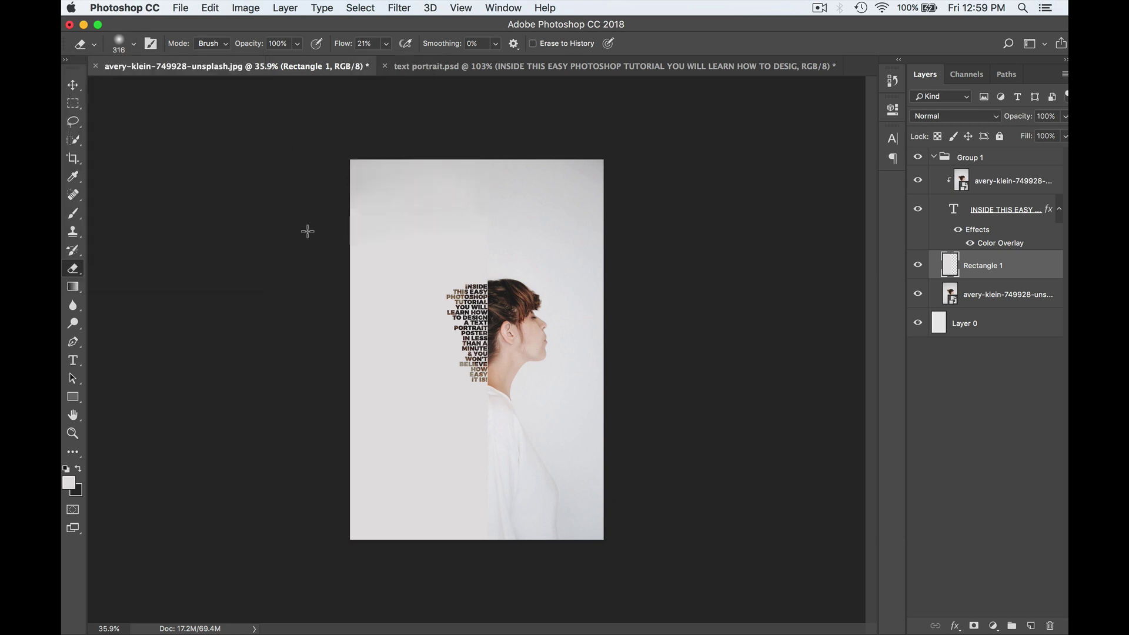
left_click_drag(335, 266, 511, 266)
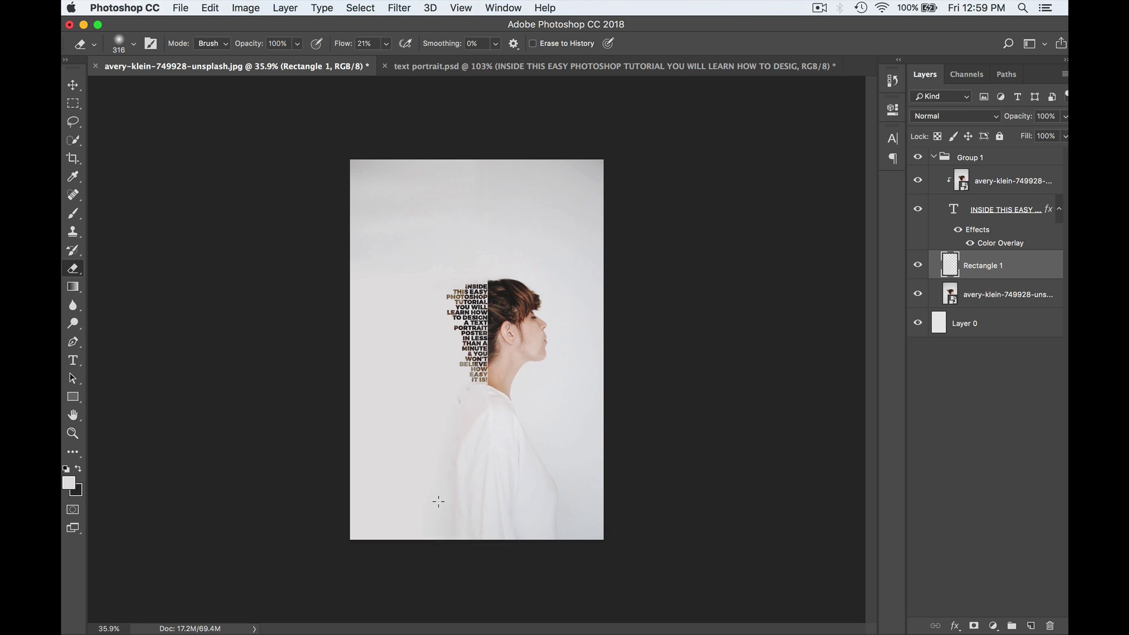
scroll(494, 524, "down", 3)
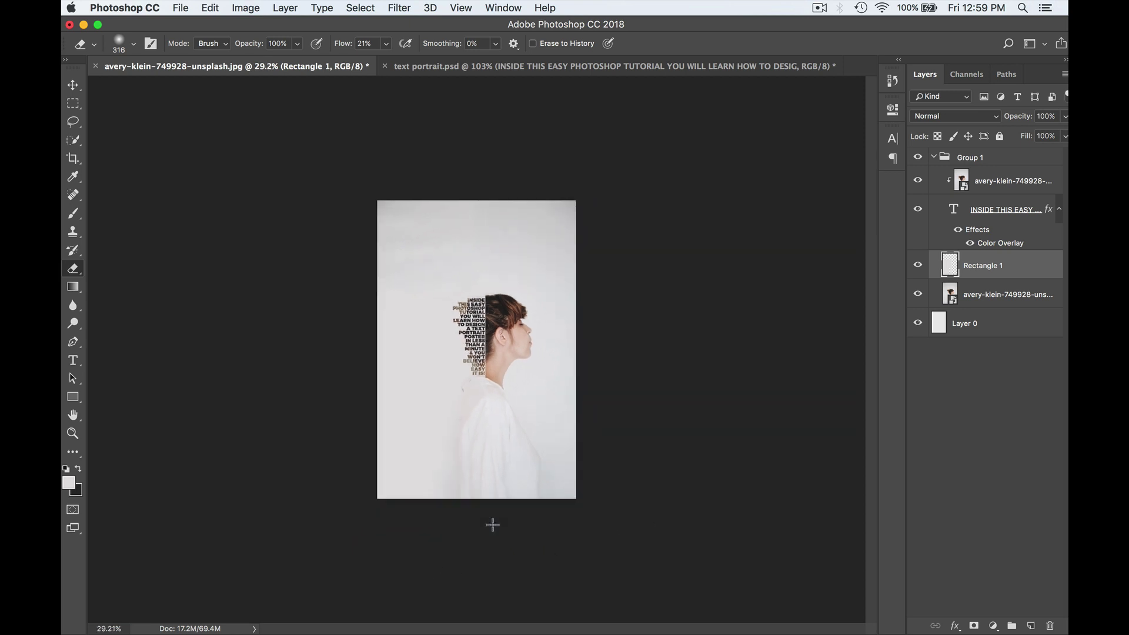